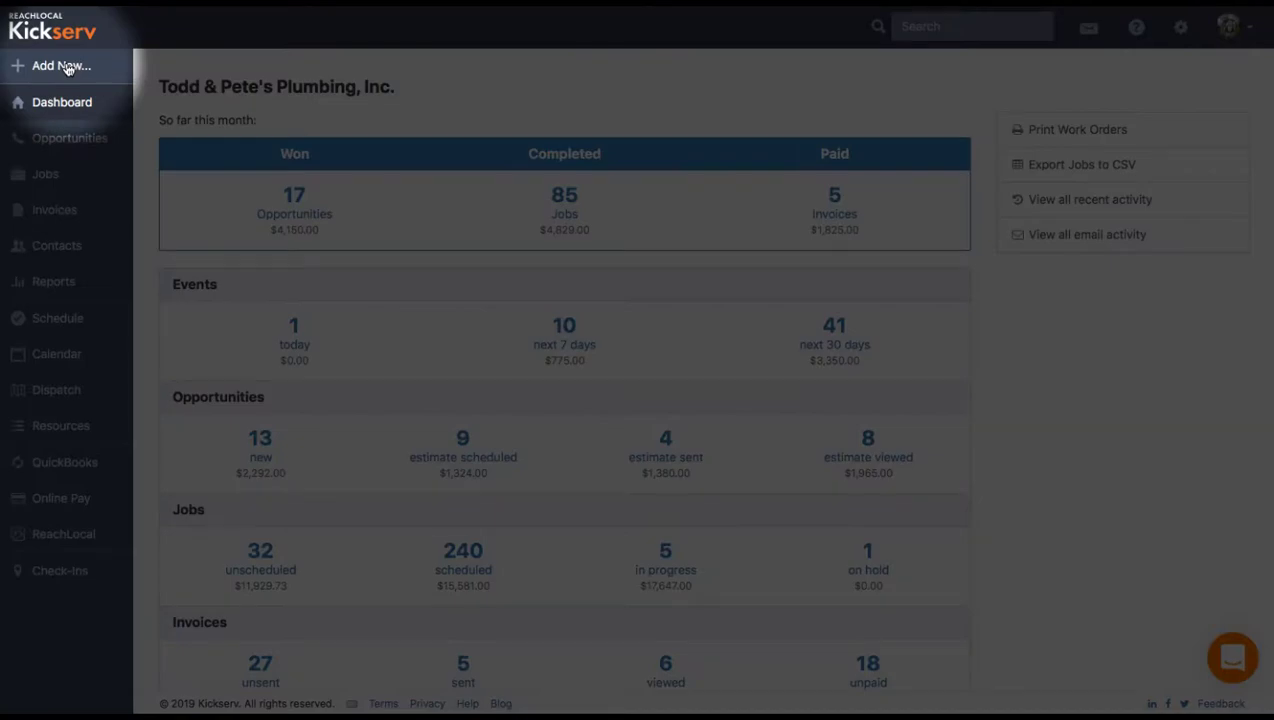
Start a new opportunity with Clear a Drain as the service.
left_click(67, 67)
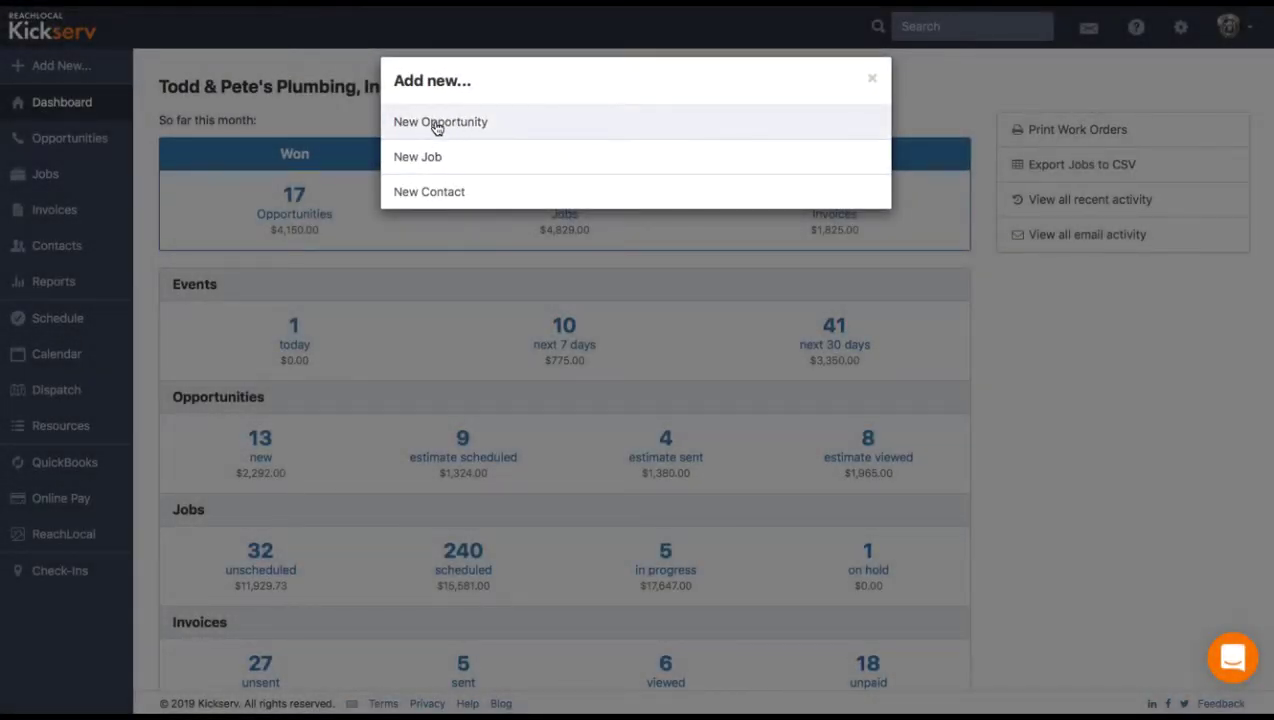
left_click(437, 128)
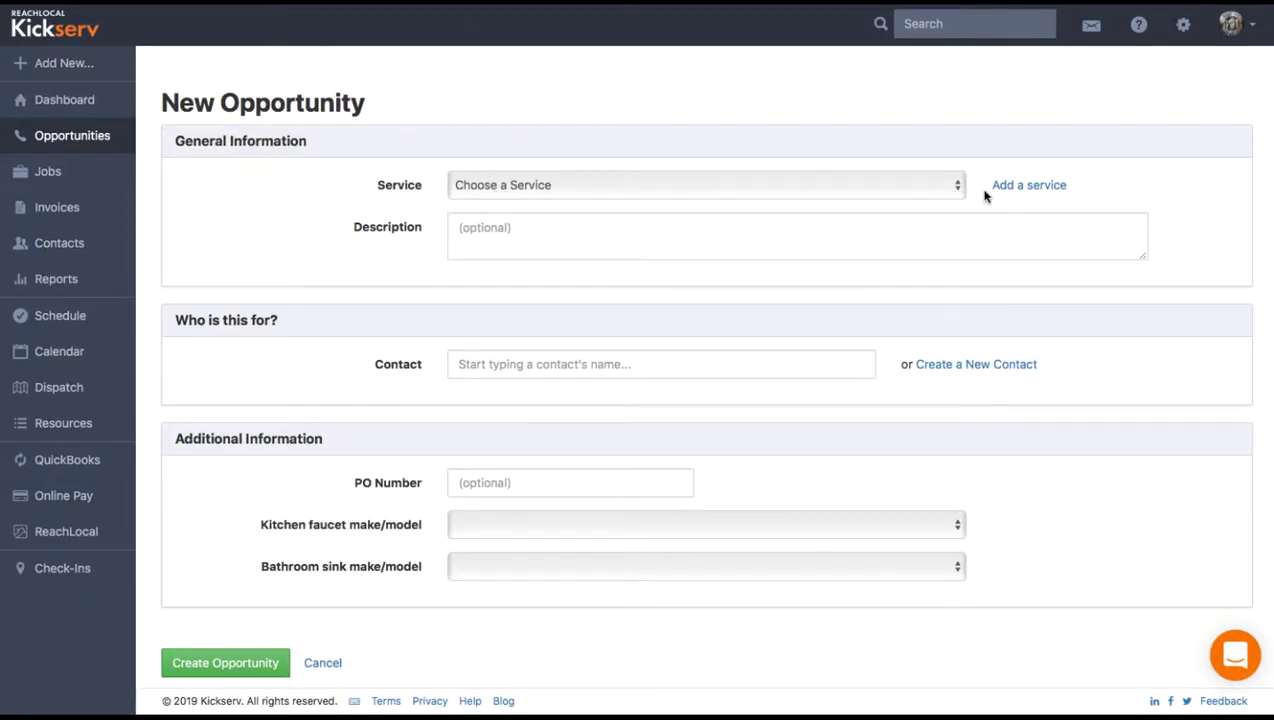
left_click(958, 187)
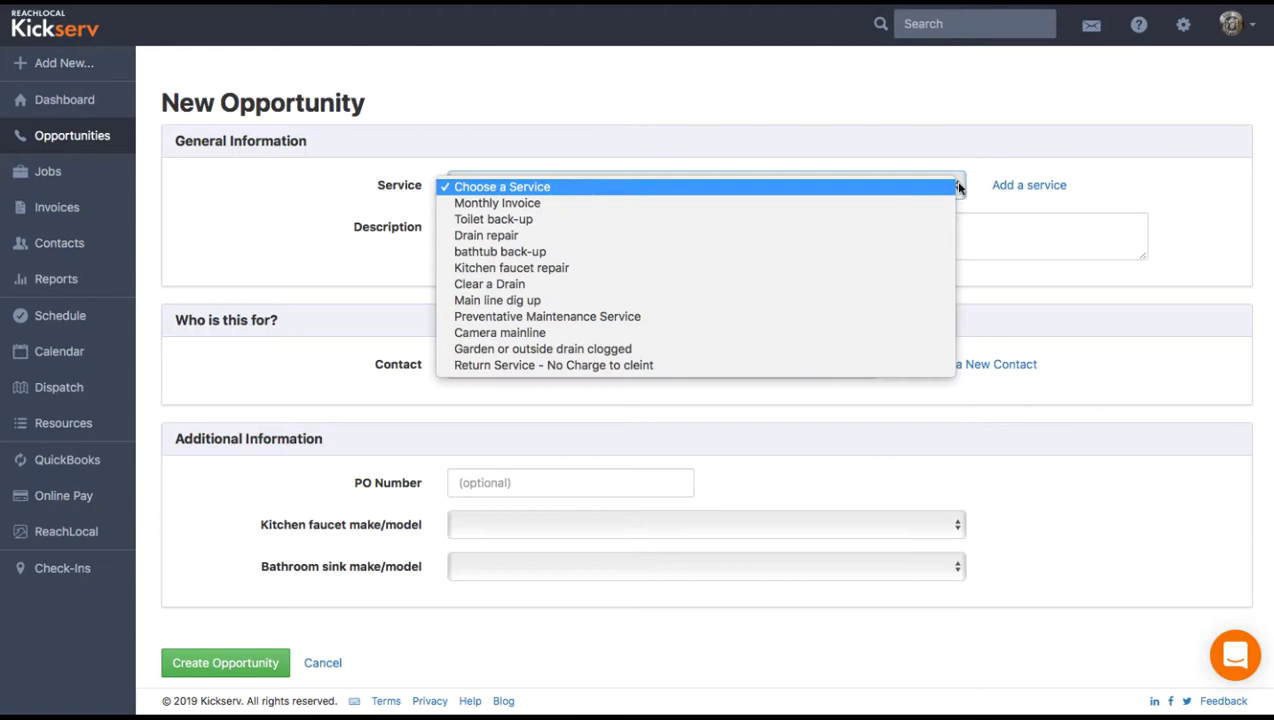
left_click(856, 288)
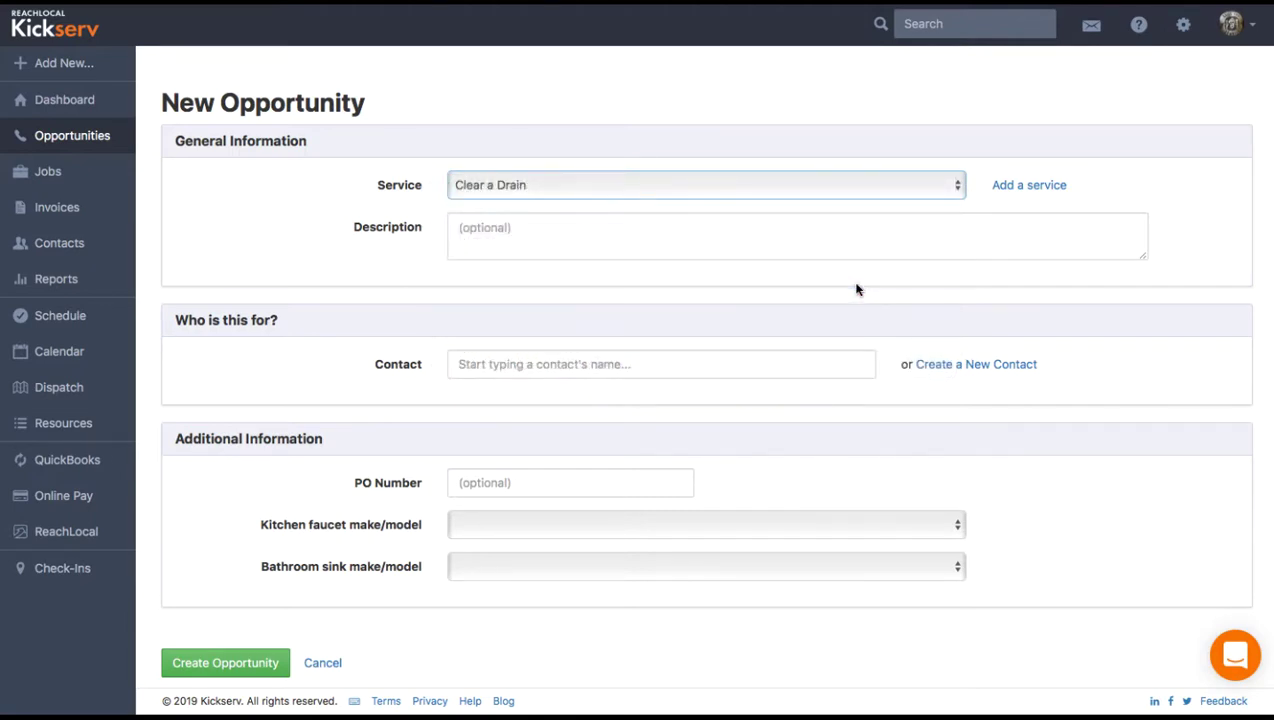
Describe the job as clearing the kitchen drain to 75 feet, degreasing, and flushing five times.
left_click(495, 229)
type("Goin")
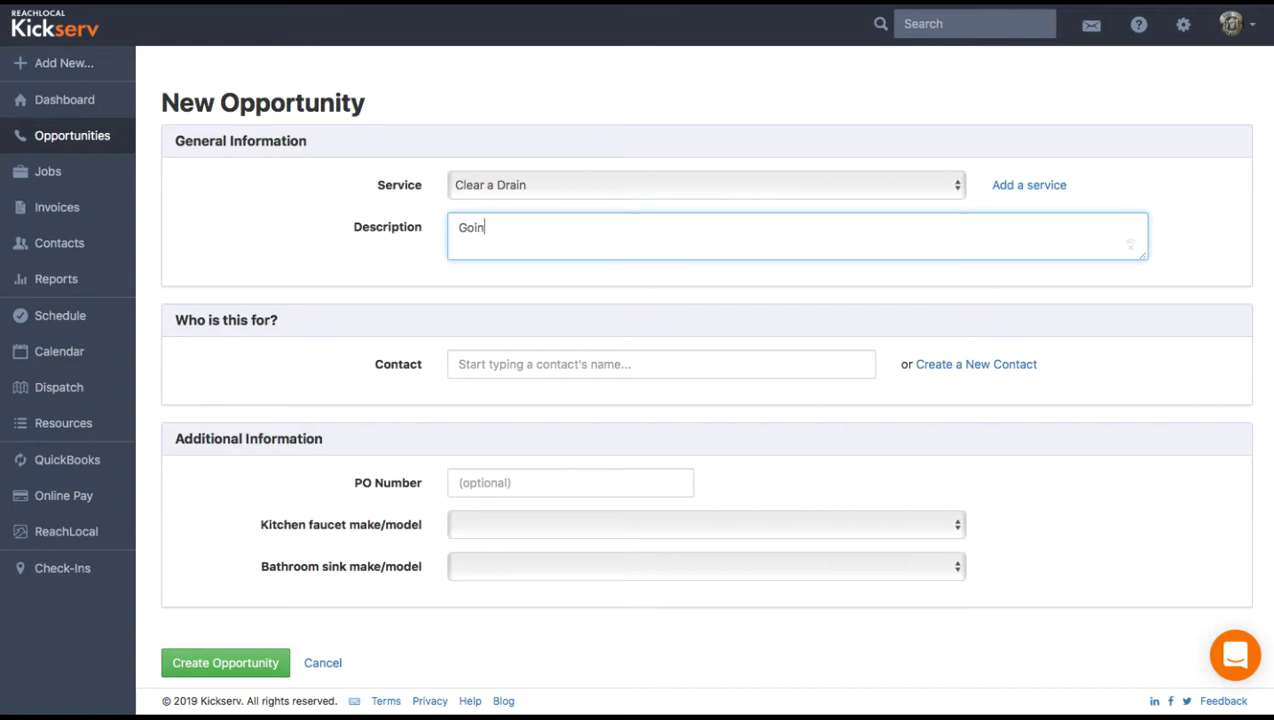
type("g to clear drain from the kitchen clean ")
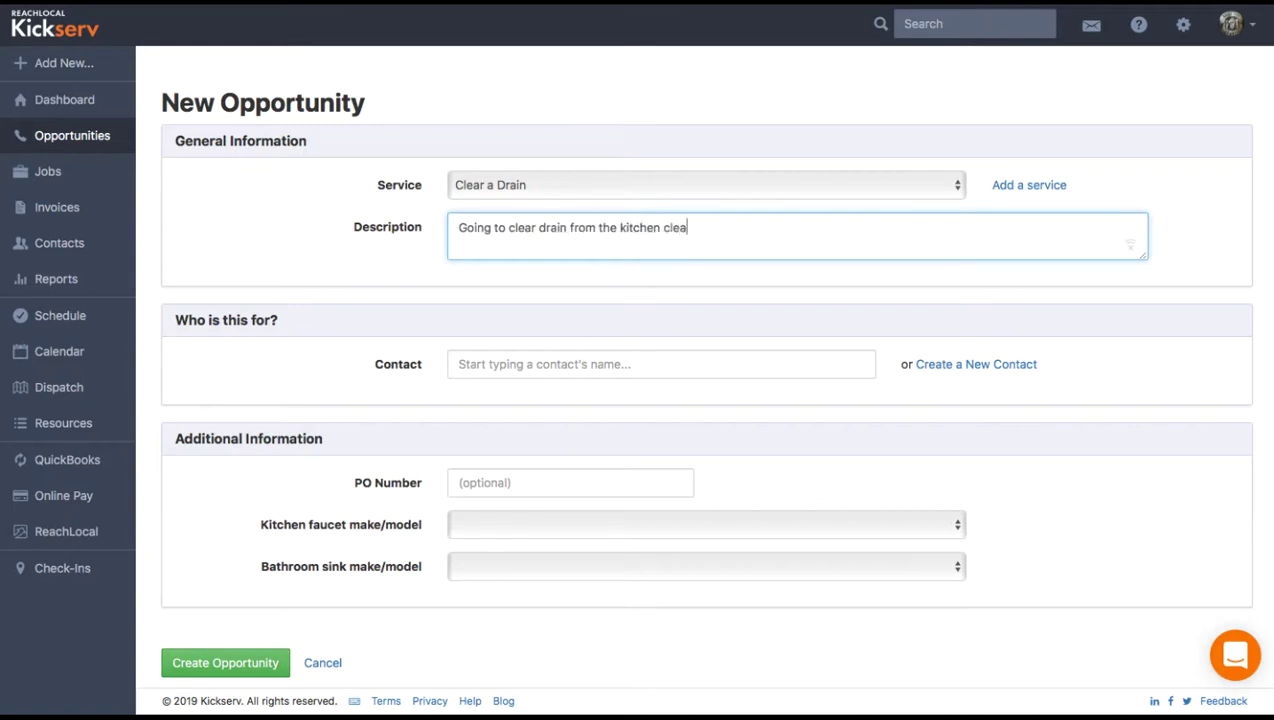
type("out to 75 feet.")
type("Using degreser on all drains.  Flush water 5 times to ensure that drains are flowing again.")
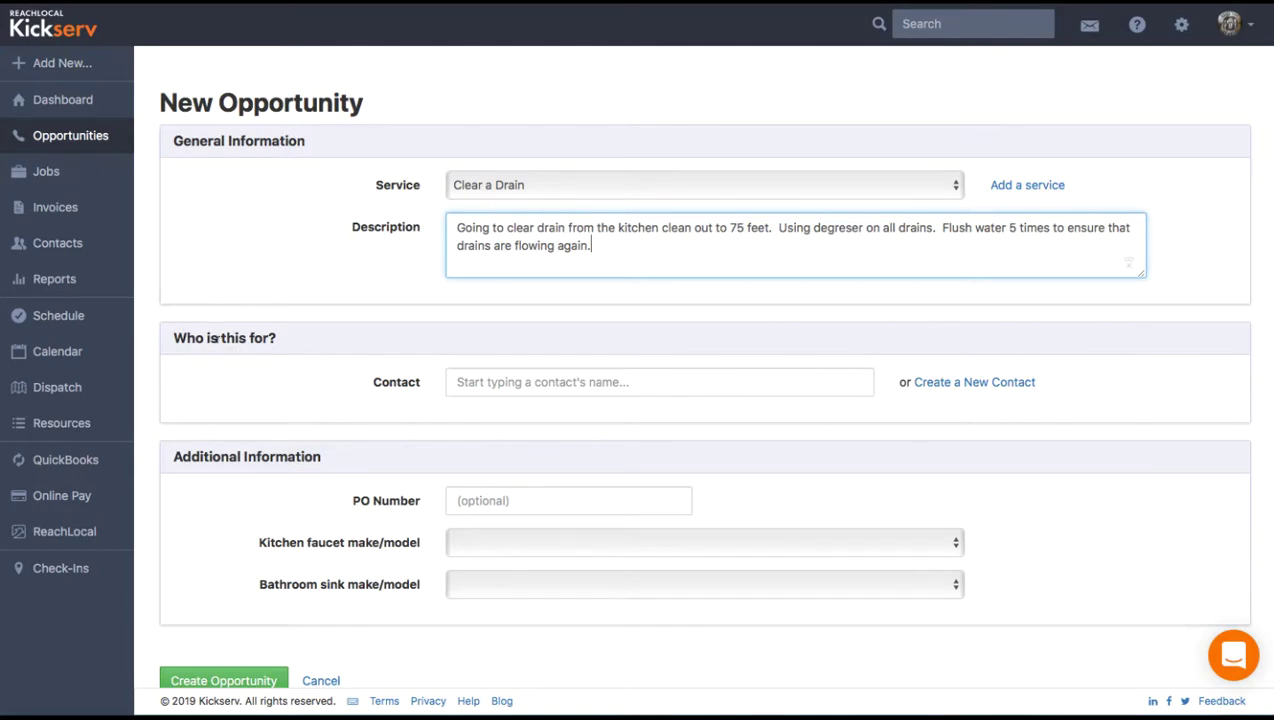
Pick the customer from the contact suggestions and save the Clear a Drain opportunity.
left_click(549, 375)
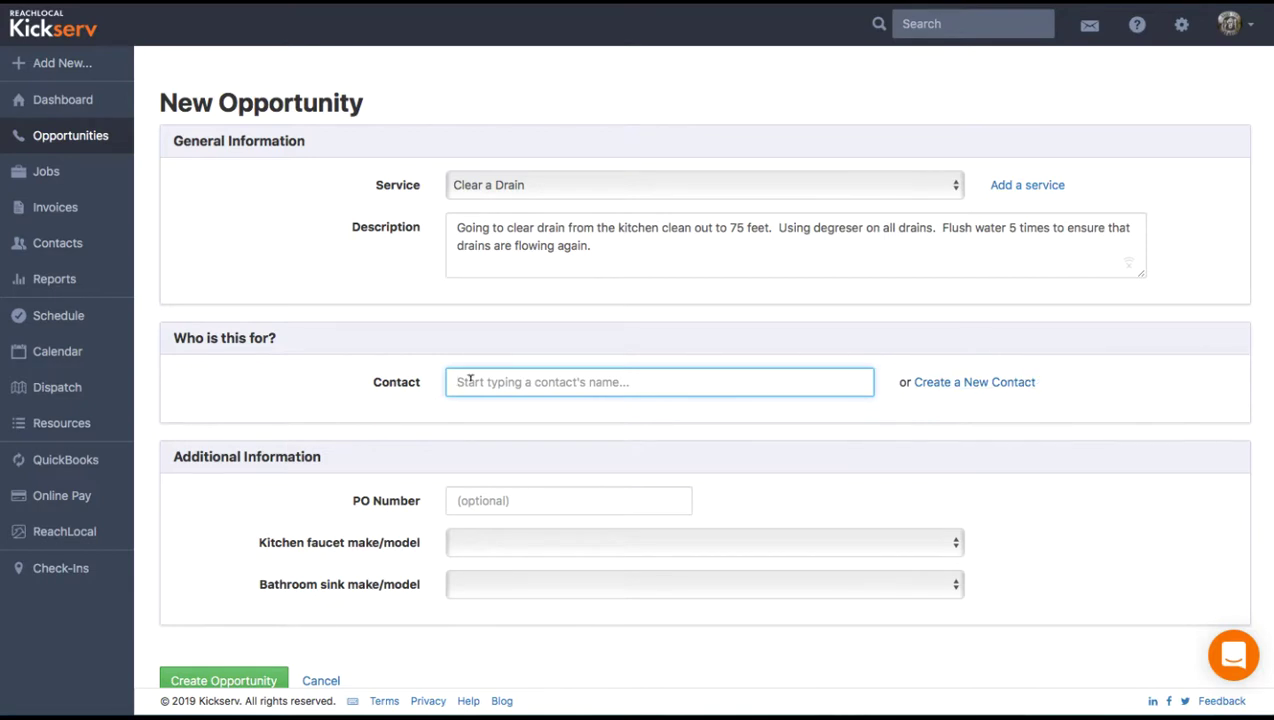
type("Smith")
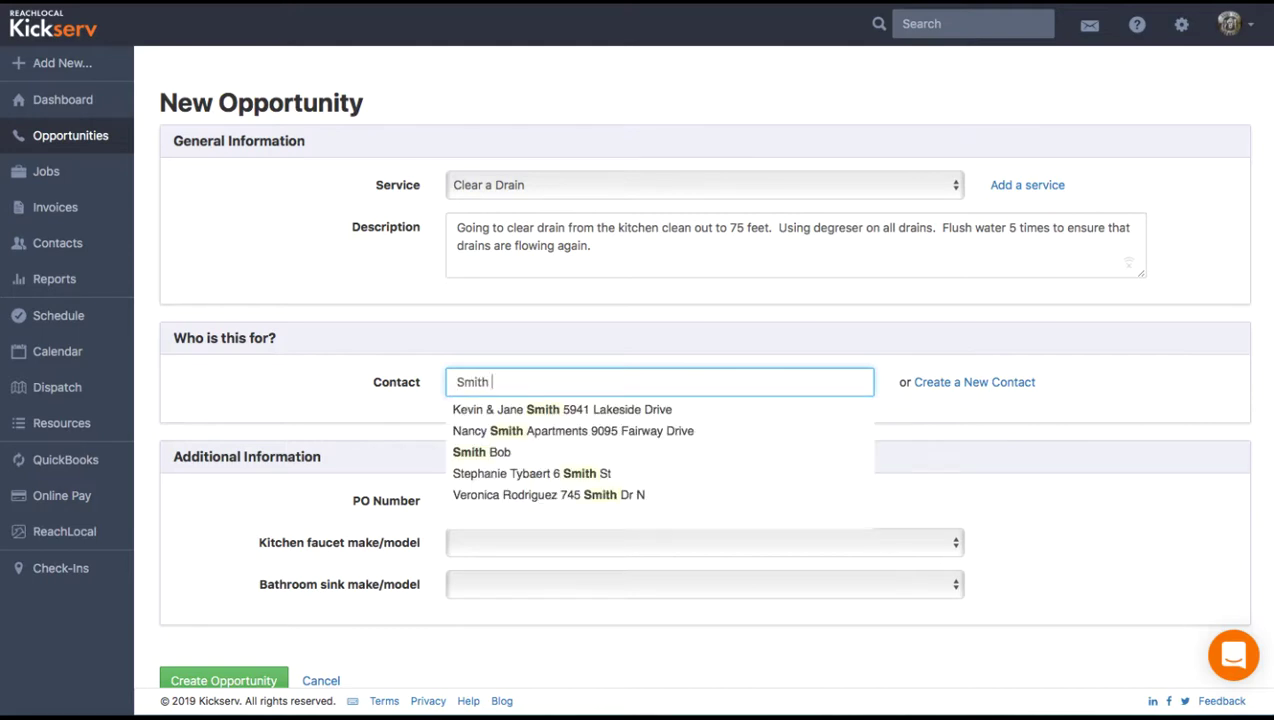
key("Down")
key("Down")
key("Down")
key("Down")
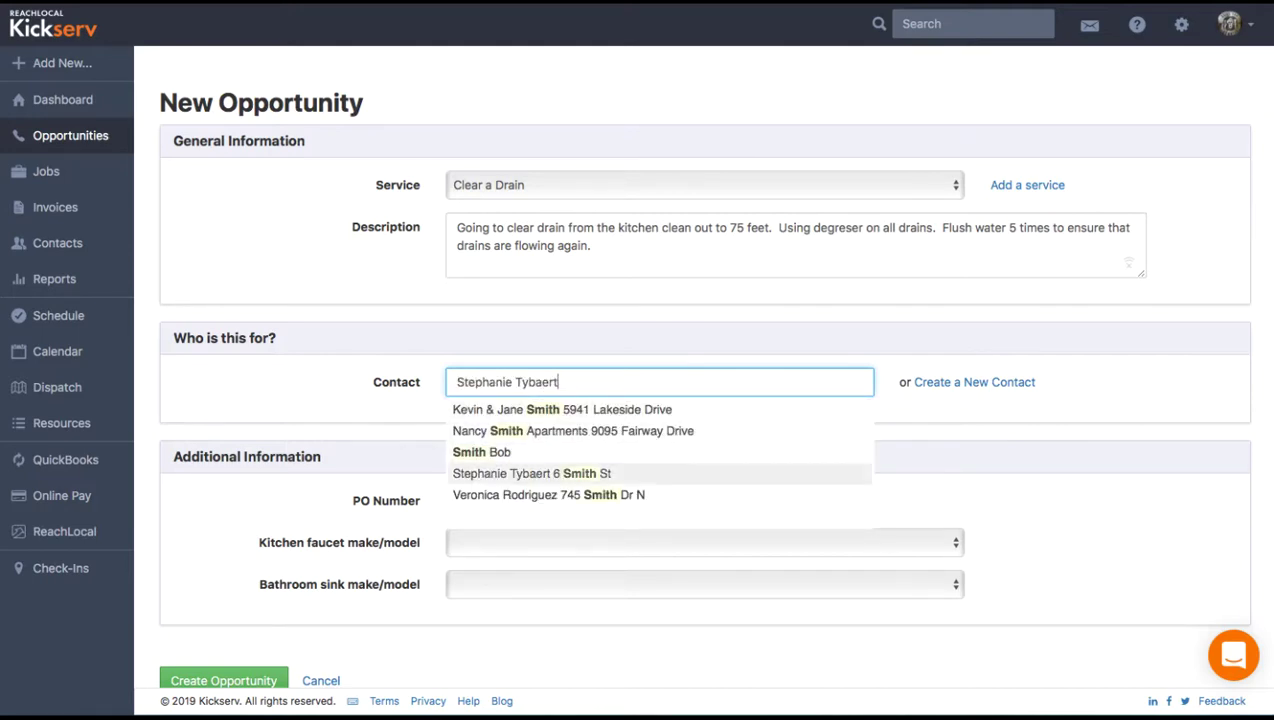
key("Up")
key("Up")
key("Down")
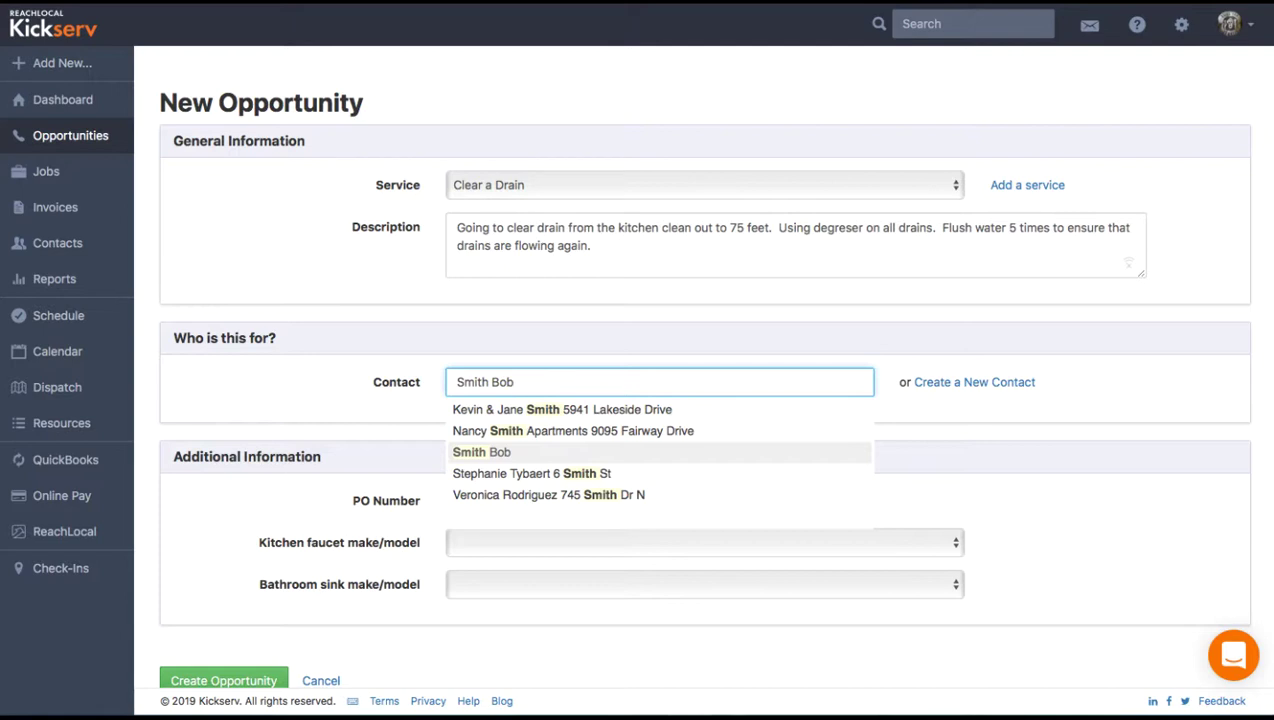
key("Return")
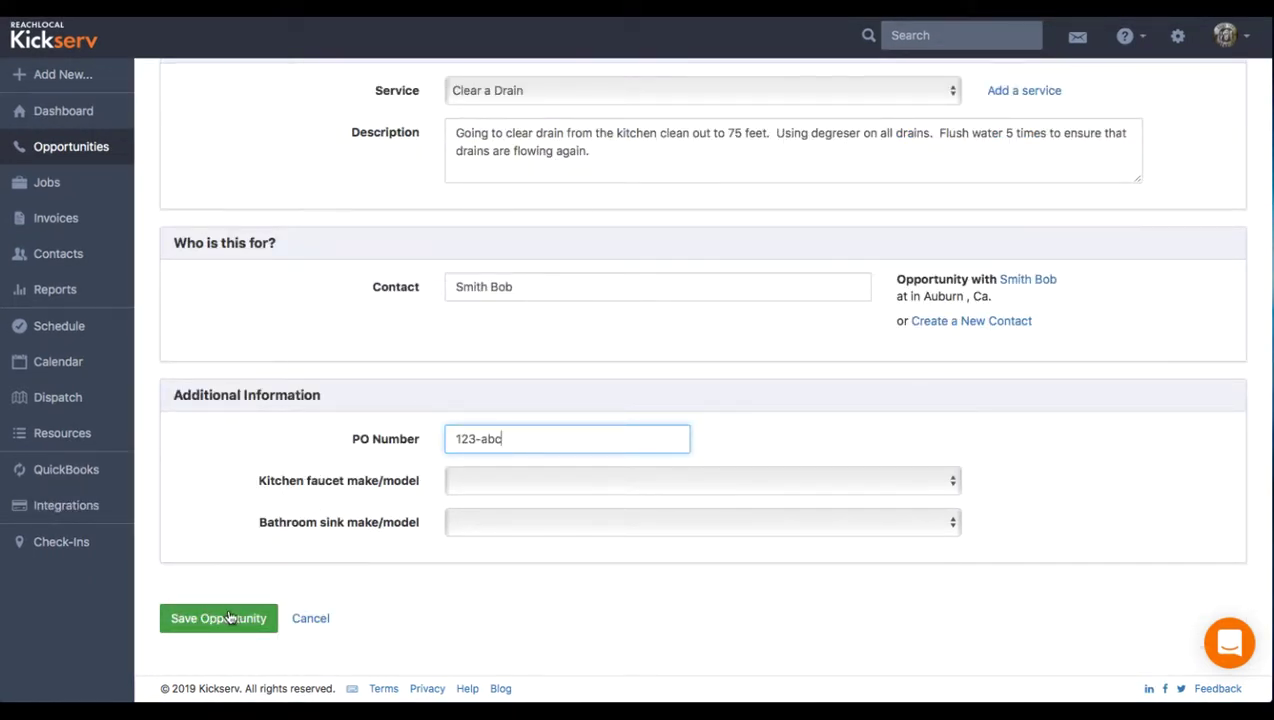
left_click(234, 616)
left_click_drag(160, 72, 357, 72)
Review the opportunity title on the new opportunity's detail page.
left_click(378, 82)
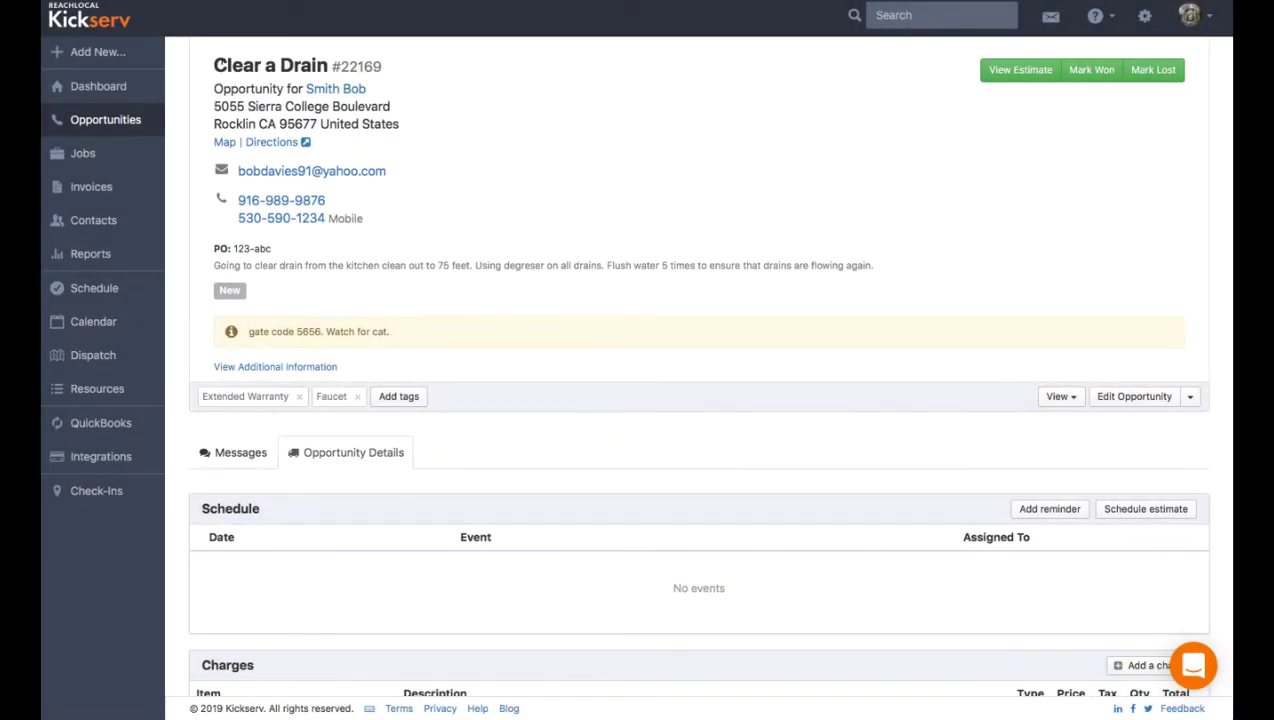
left_click_drag(213, 65, 383, 57)
left_click(383, 57)
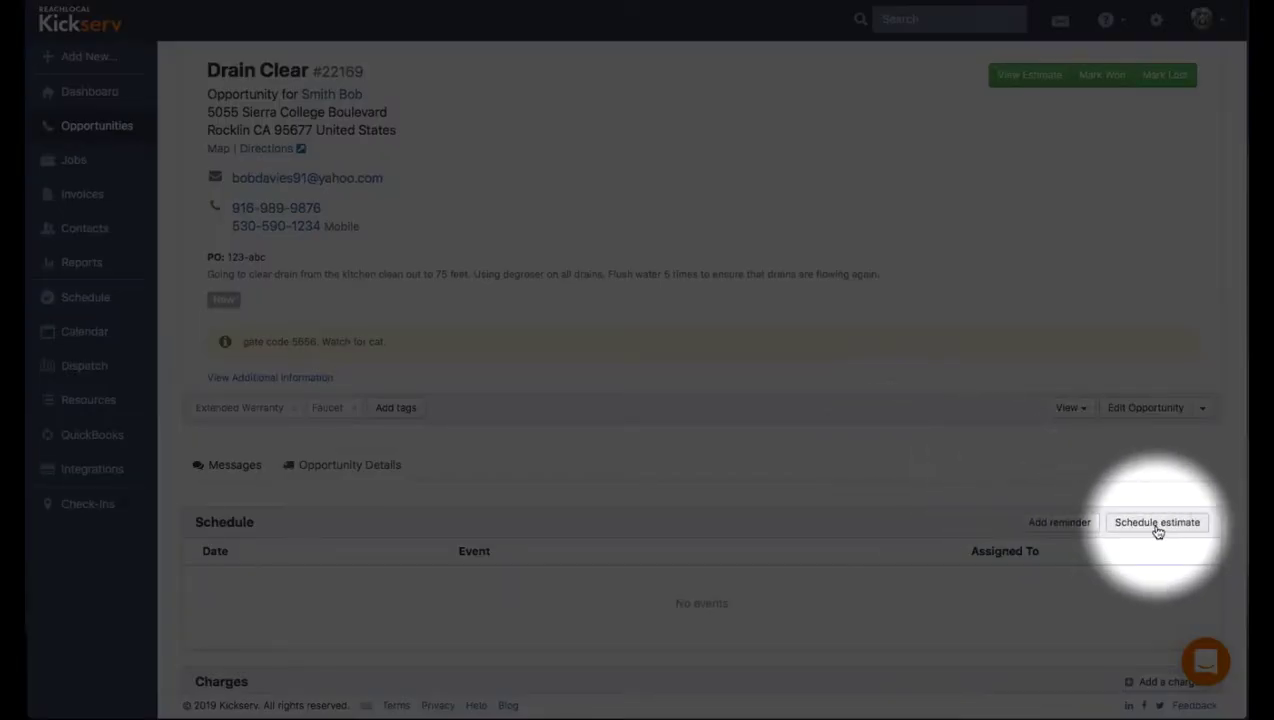
Schedule an estimate visit starting January 20 at 8:30 AM.
left_click(1155, 524)
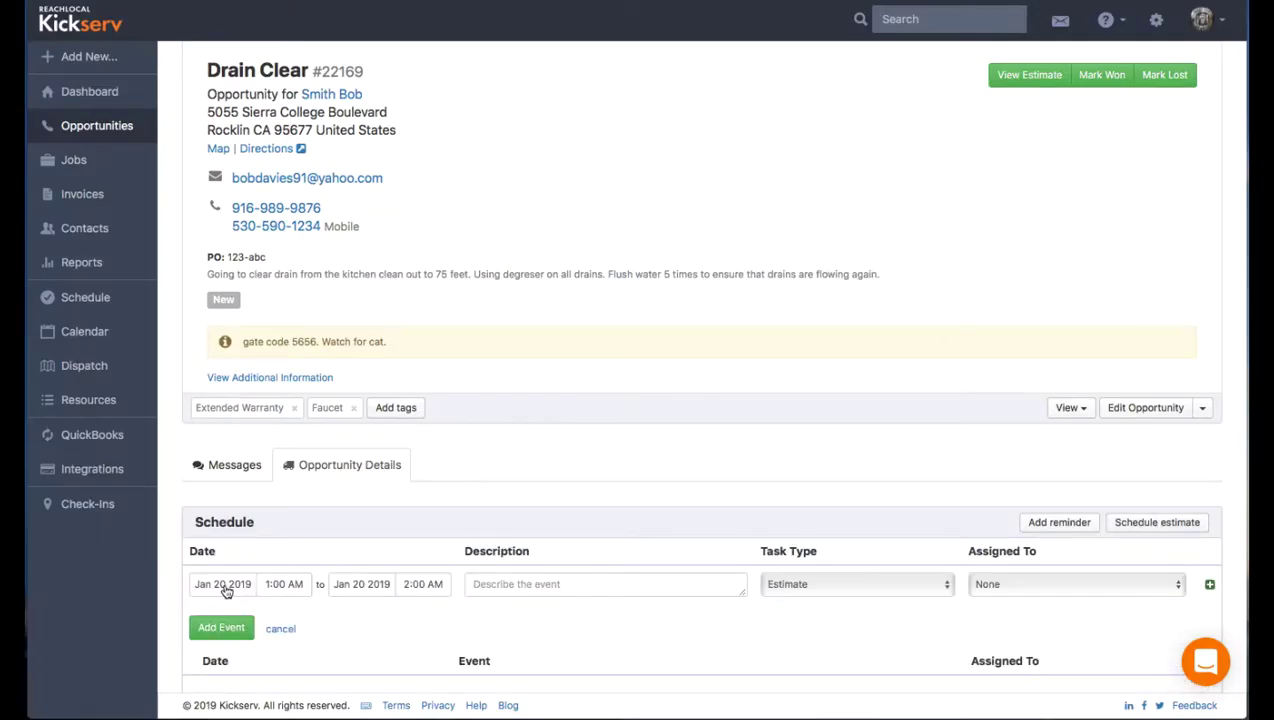
left_click(222, 585)
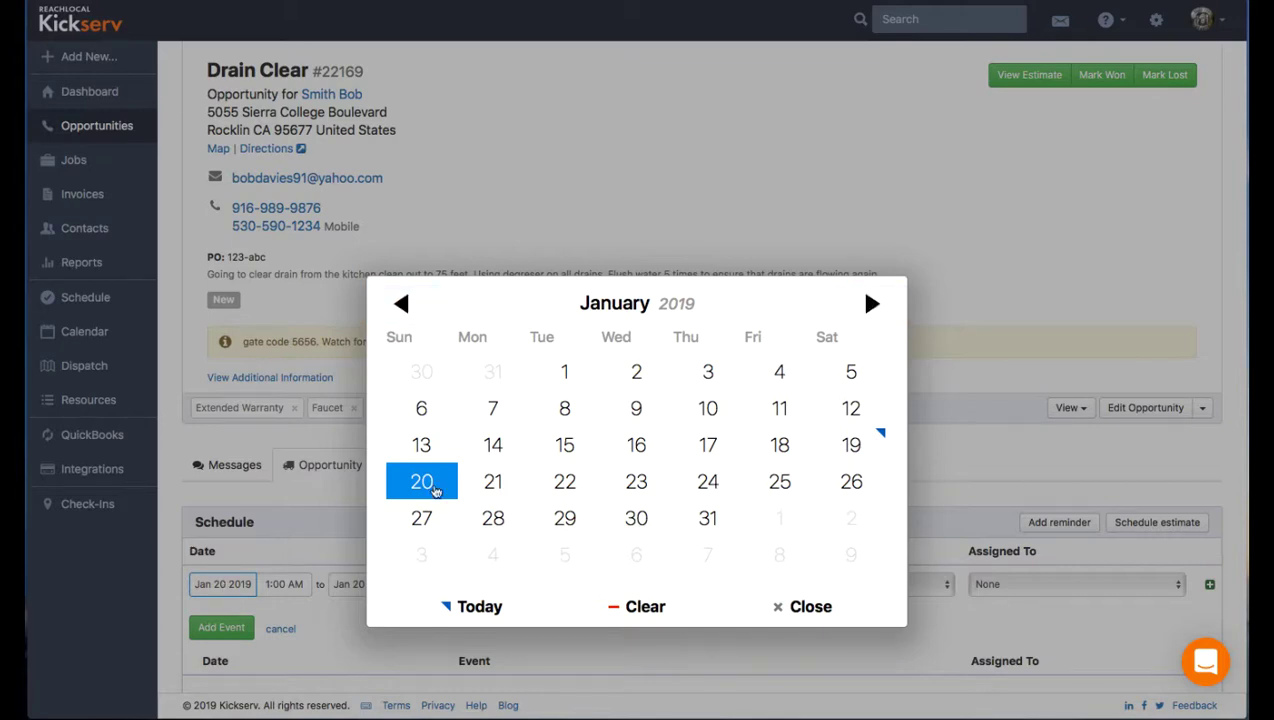
left_click(421, 482)
left_click(289, 586)
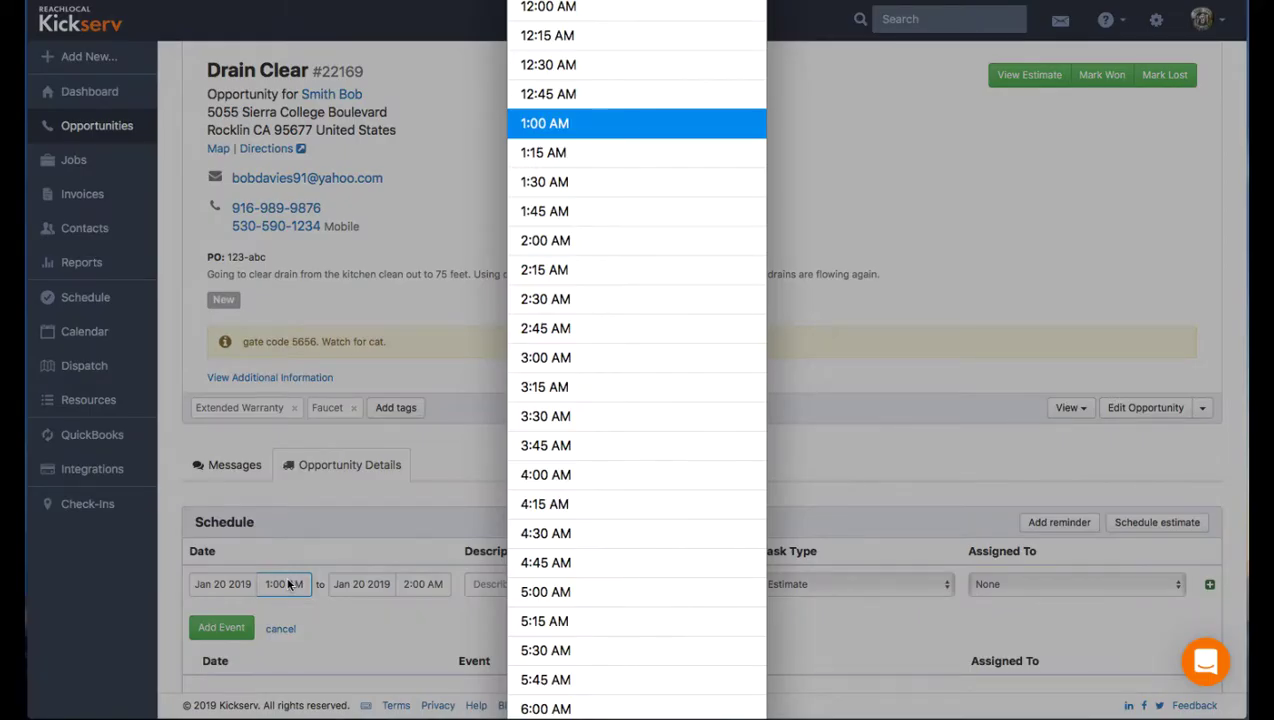
left_click(560, 240)
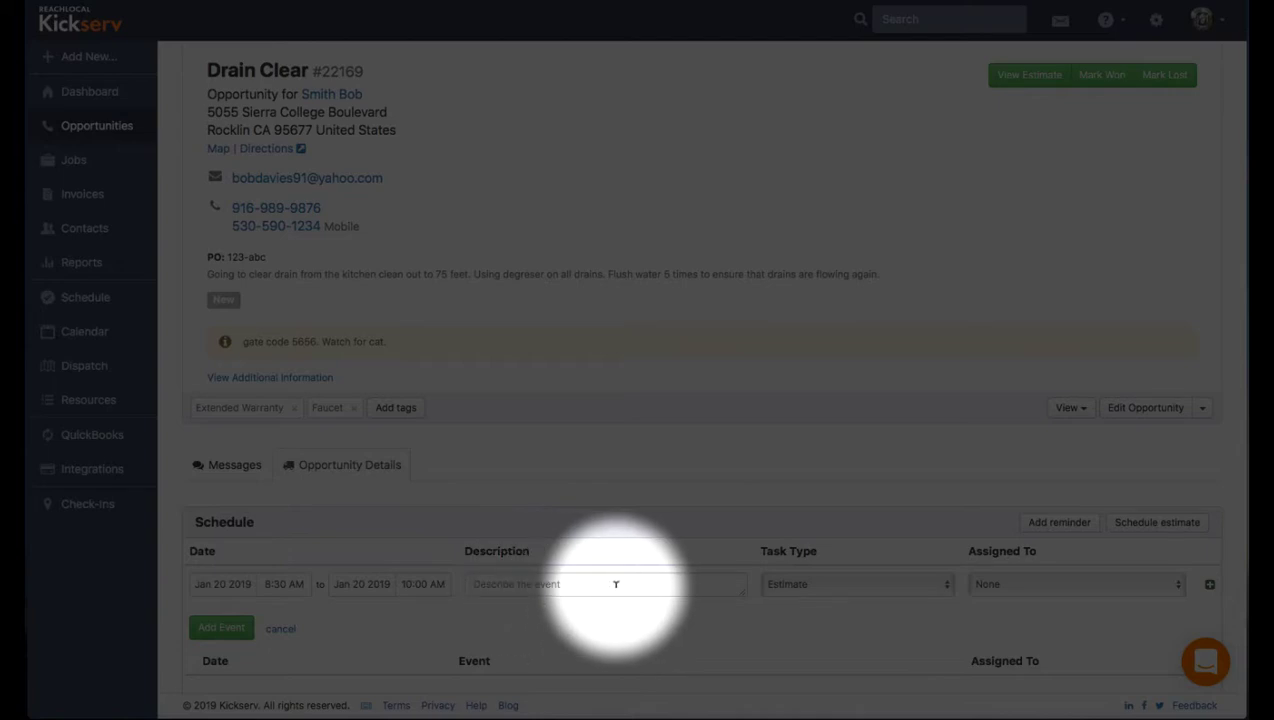
Describe the visit as 'wear booties in house', keep type Estimate, and assign a technician.
left_click(495, 583)
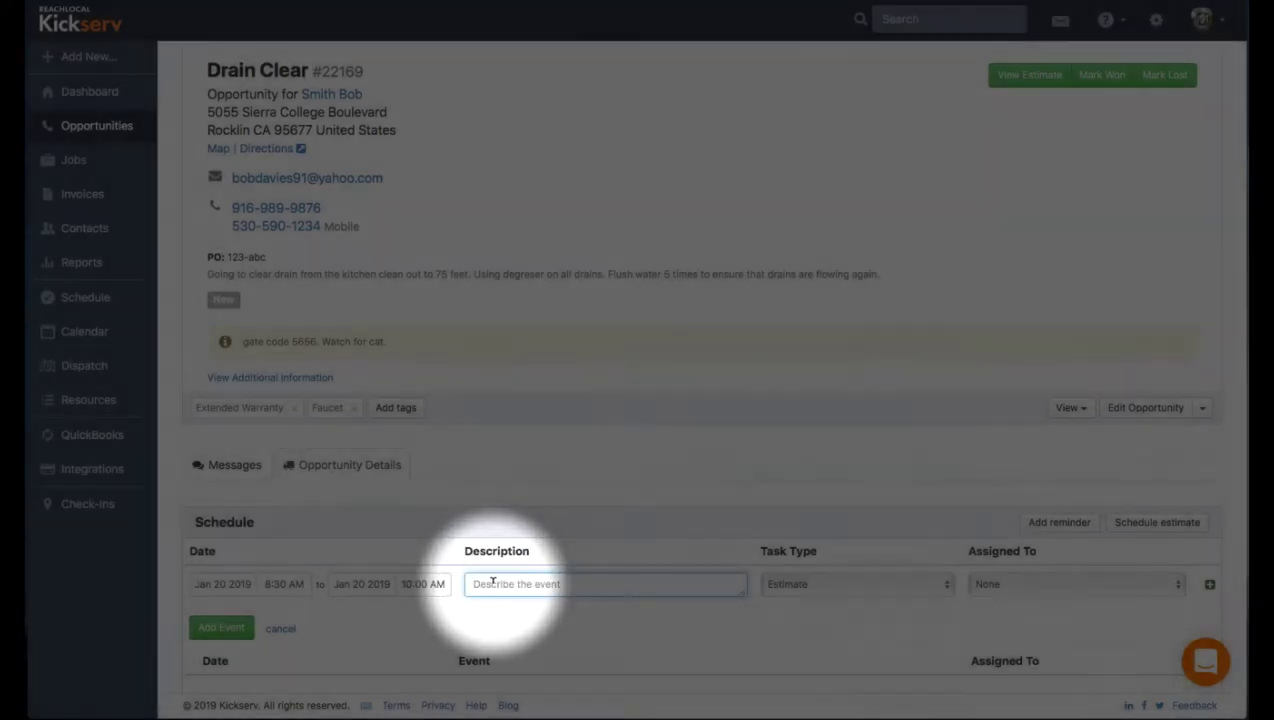
type("wear booties ")
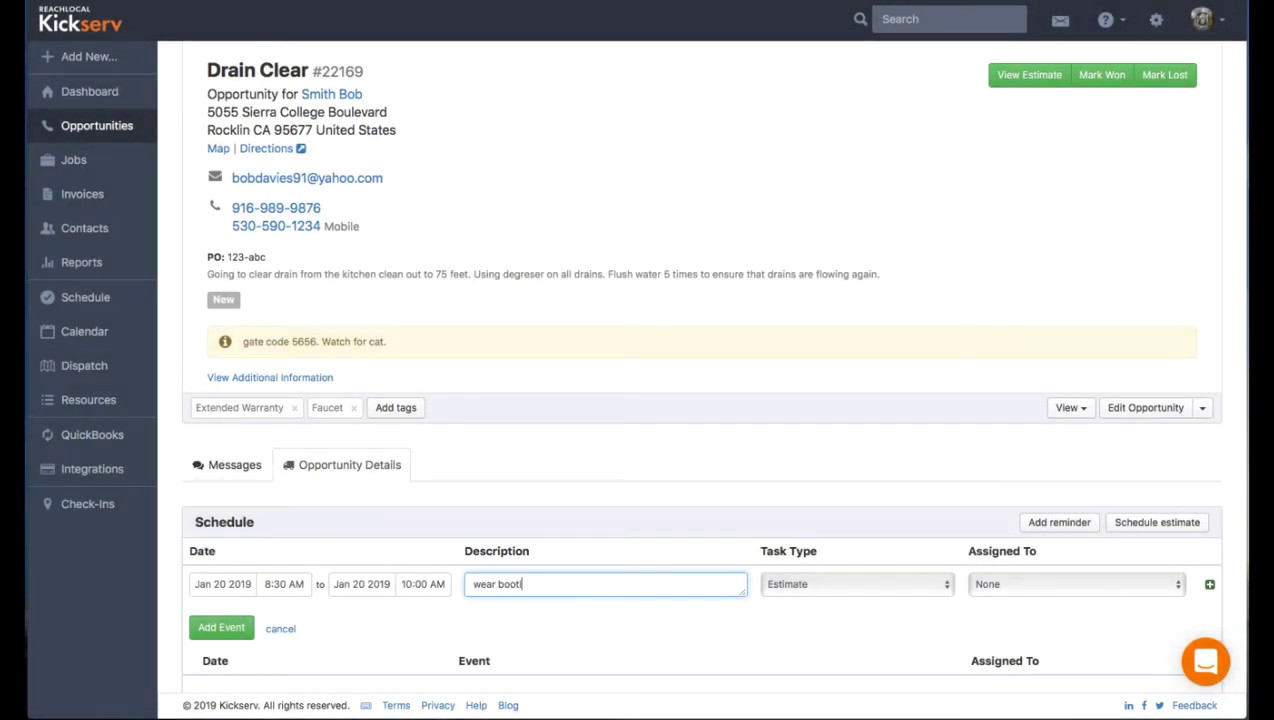
type("in house")
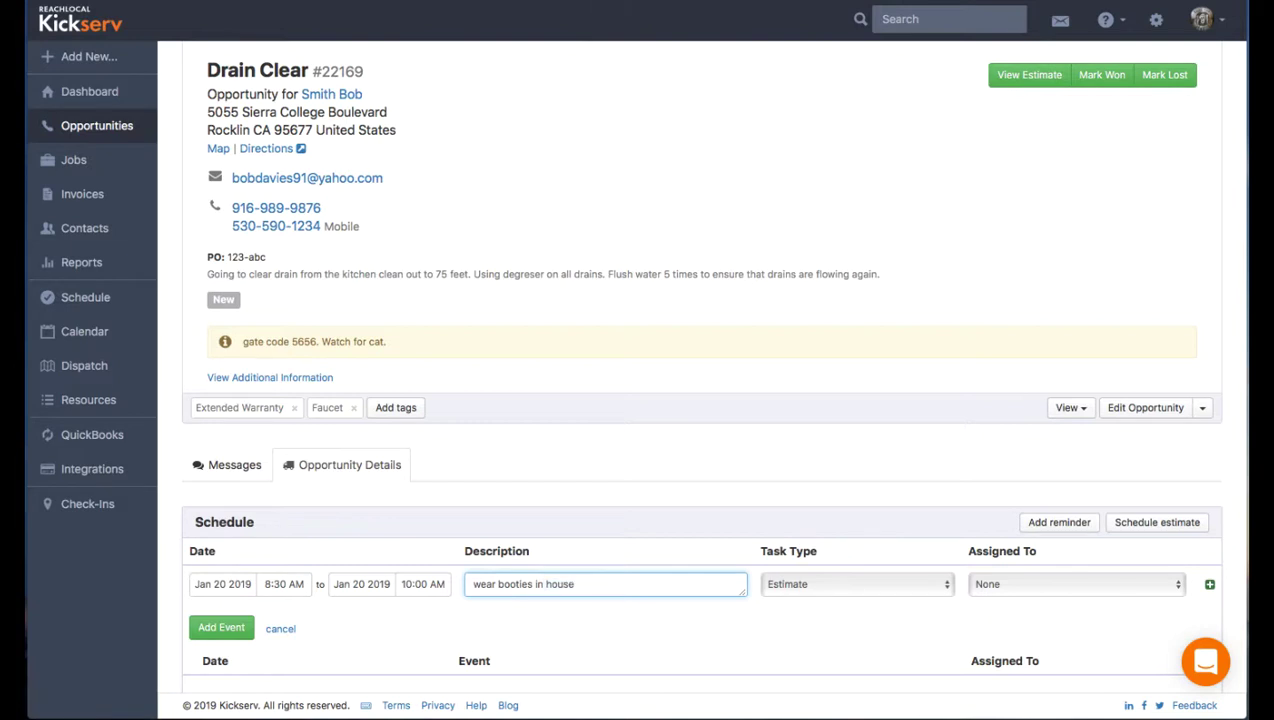
key("Tab")
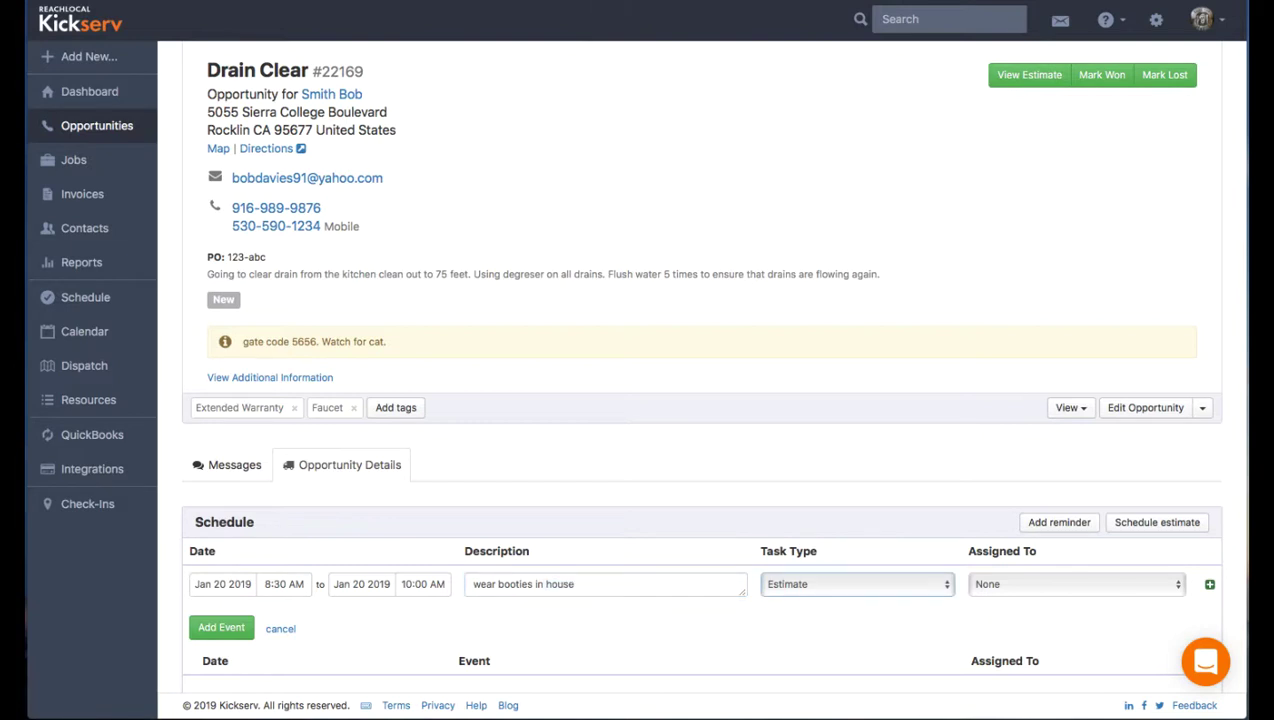
key("space")
key("Return")
left_click(1209, 584)
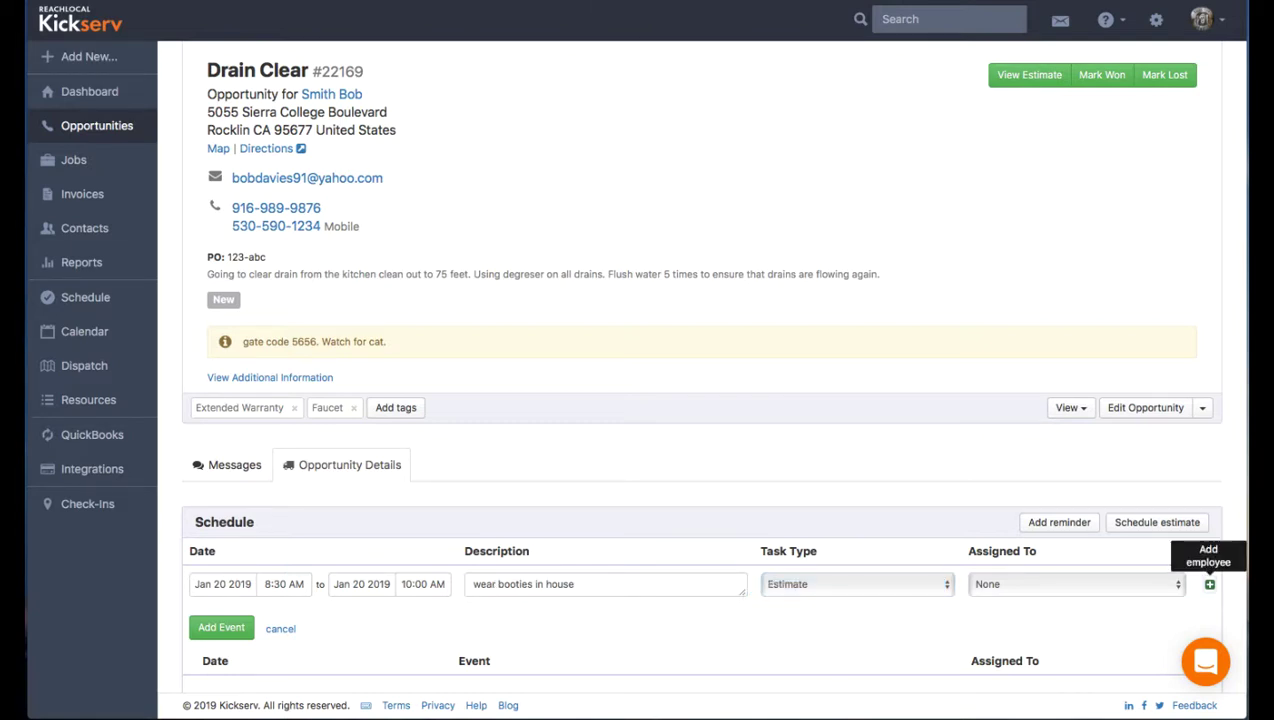
left_click(1021, 584)
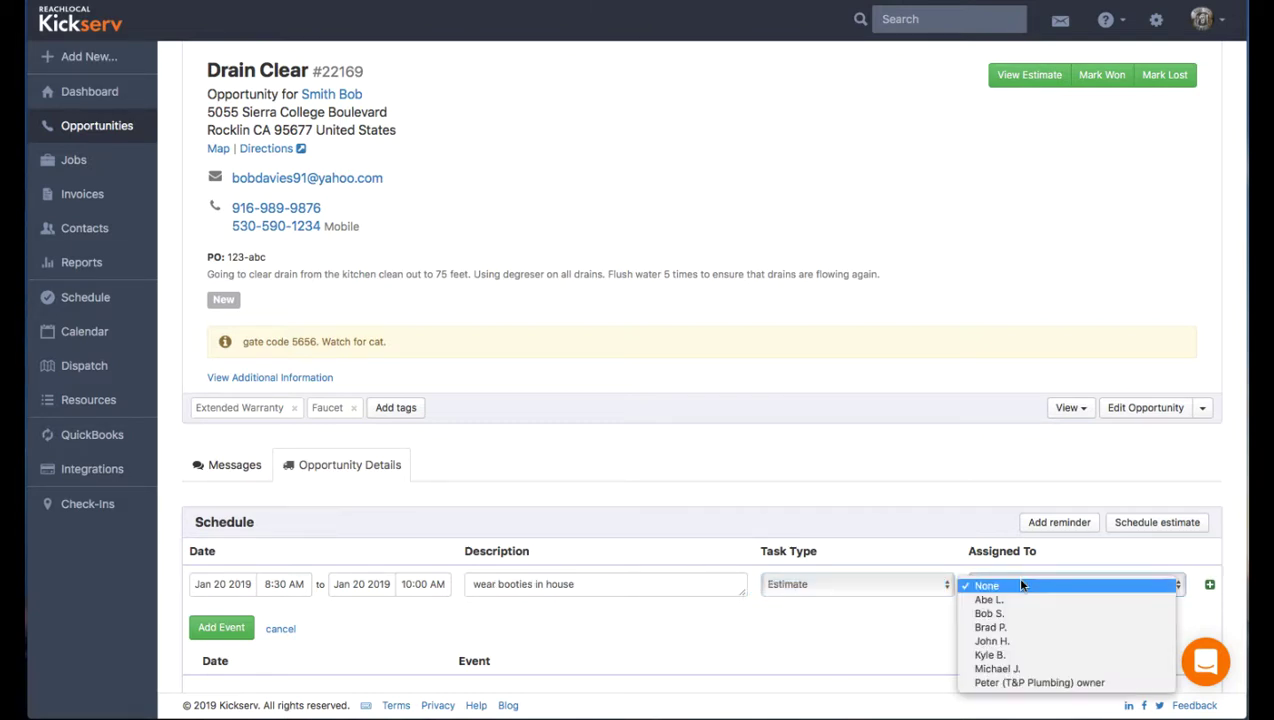
left_click(1019, 634)
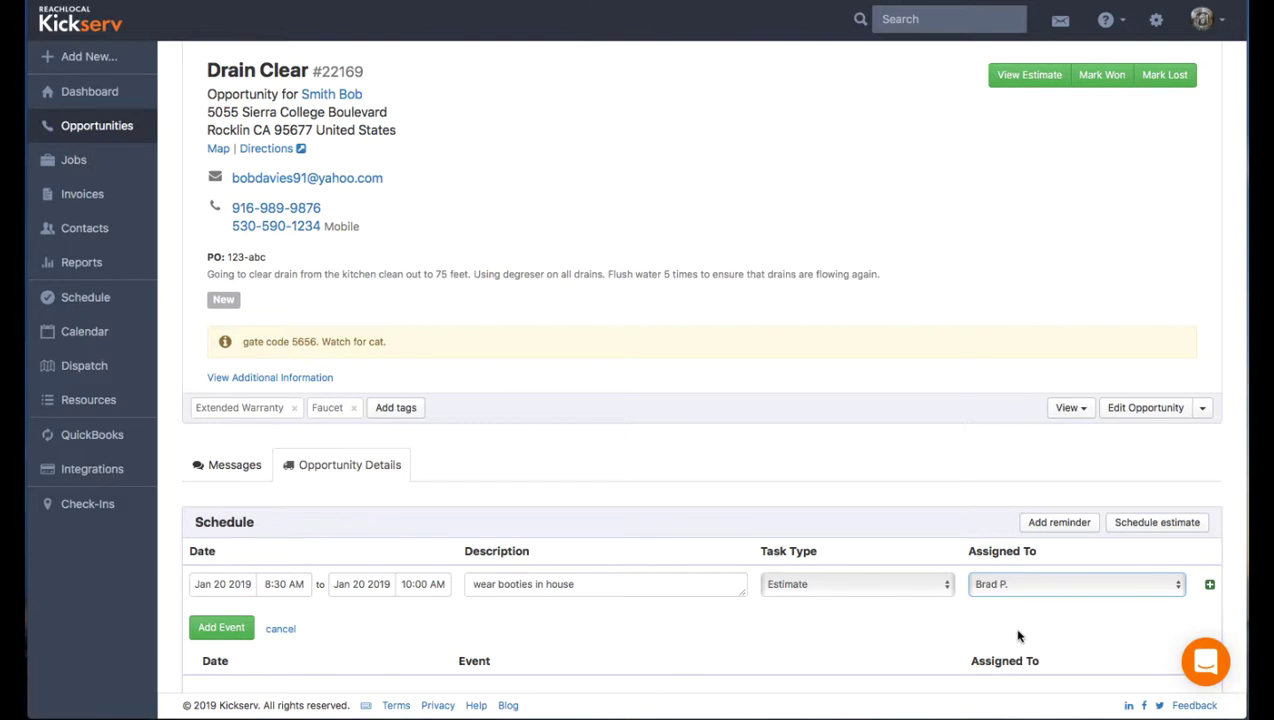
Save the estimate event, check its notification options, and begin a new reminder entry.
left_click(219, 629)
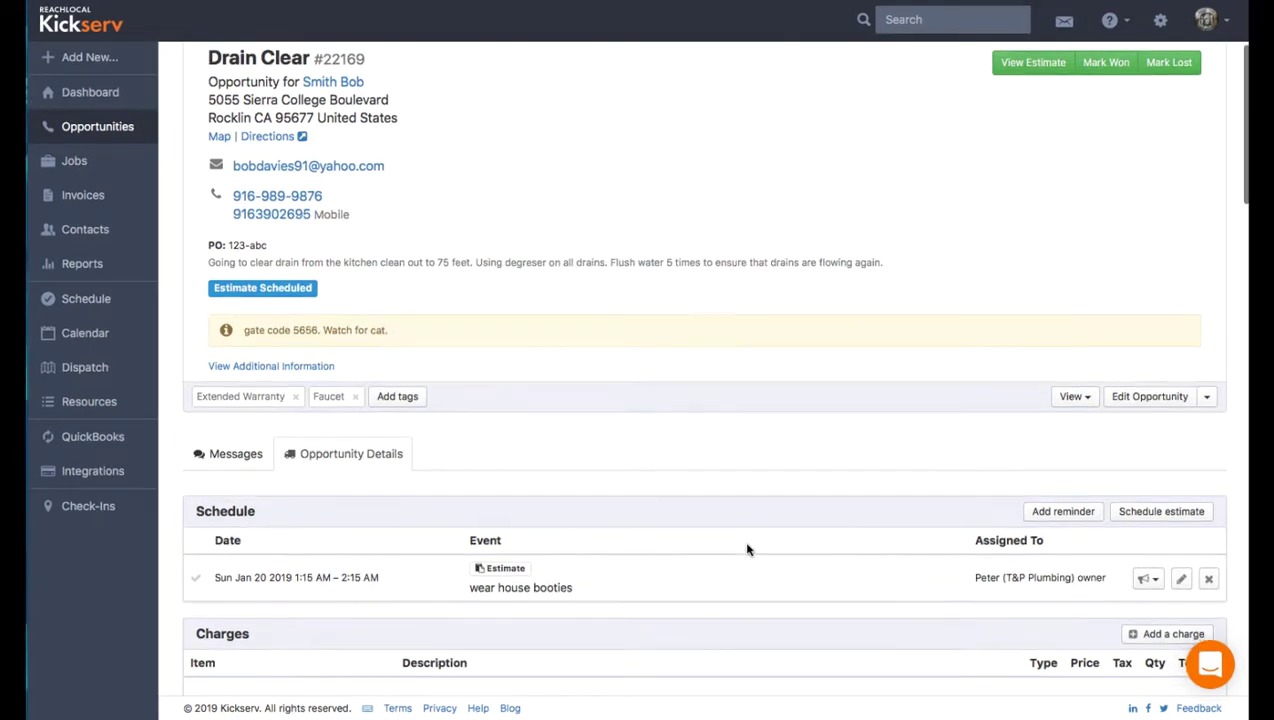
scroll(747, 549, "down", 1)
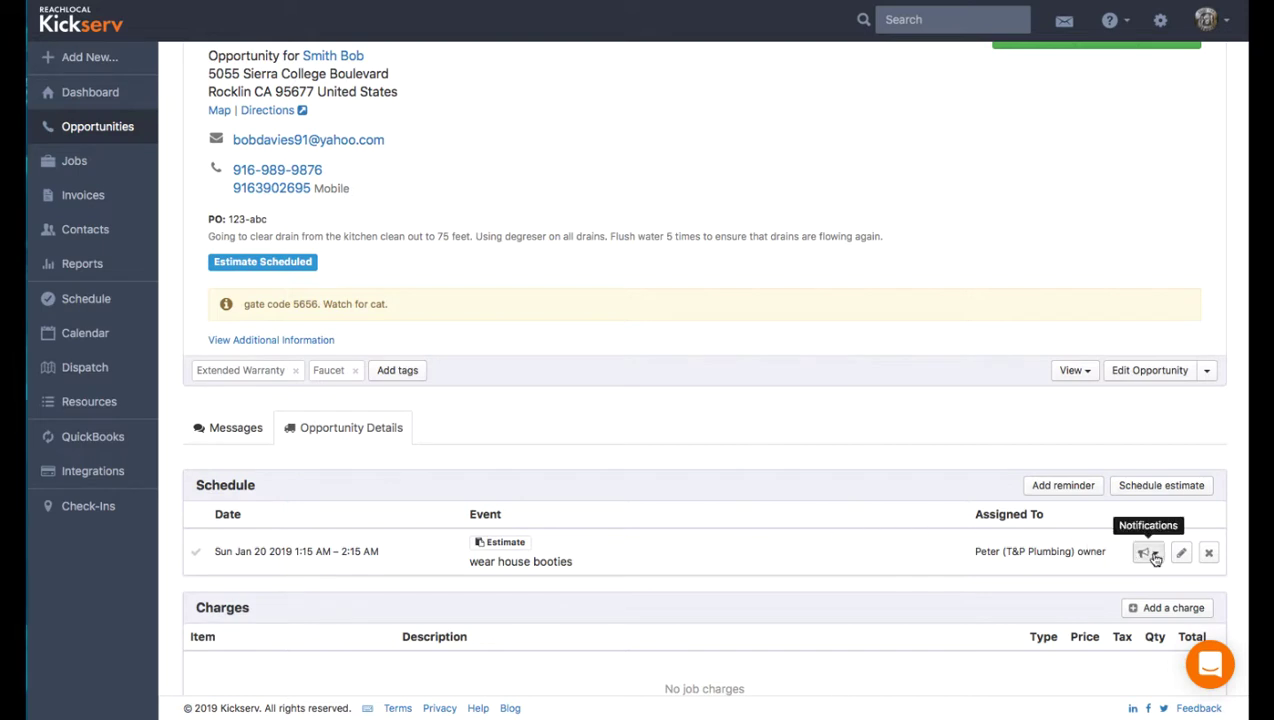
left_click(1153, 555)
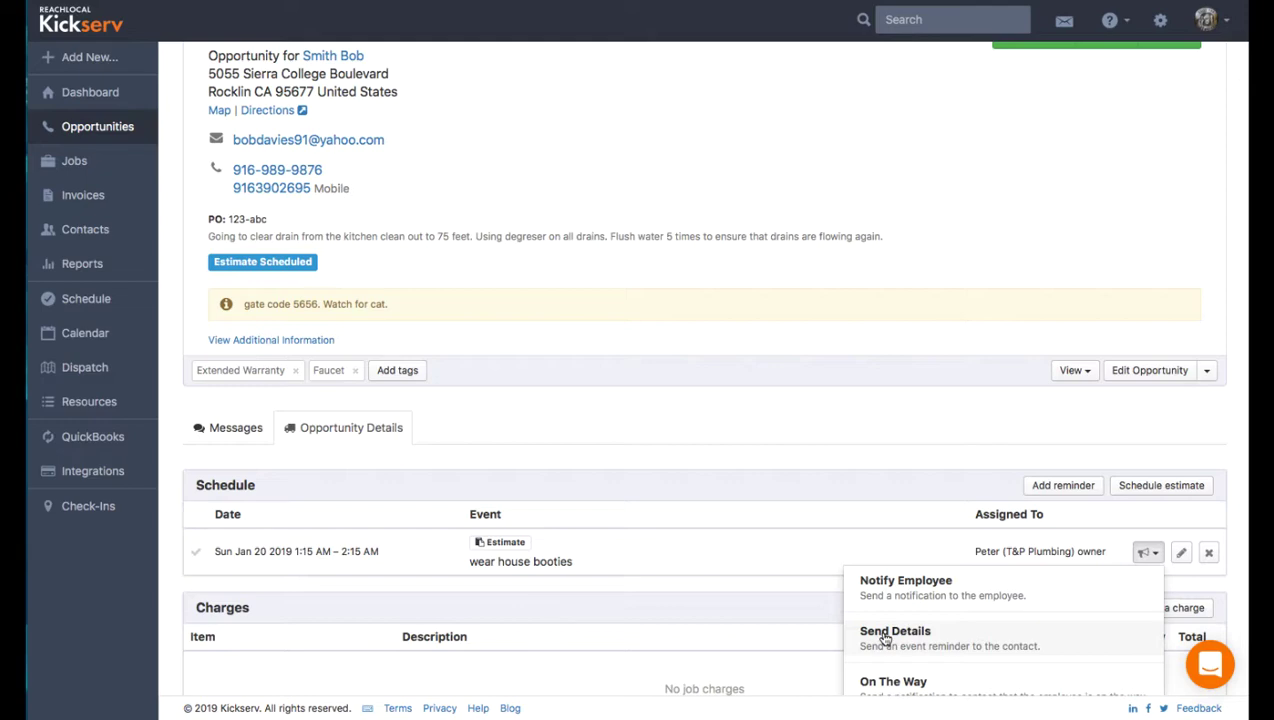
scroll(885, 638, "down", 2)
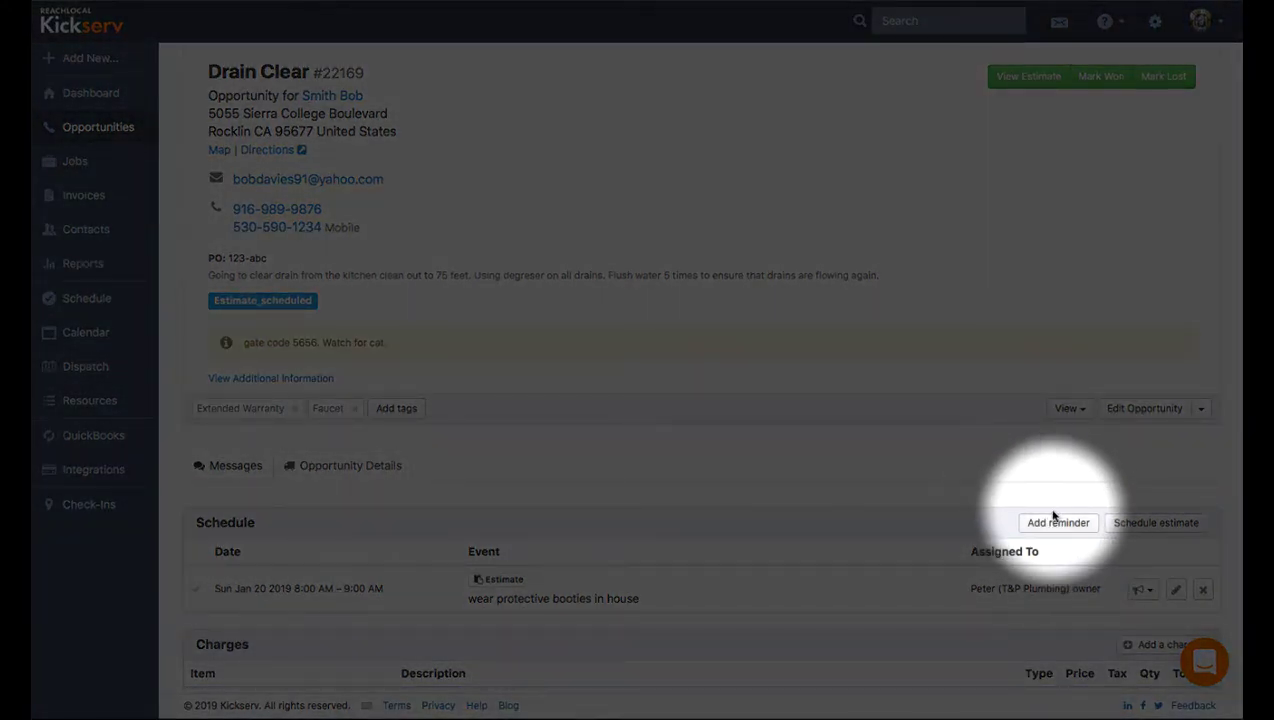
left_click(1056, 520)
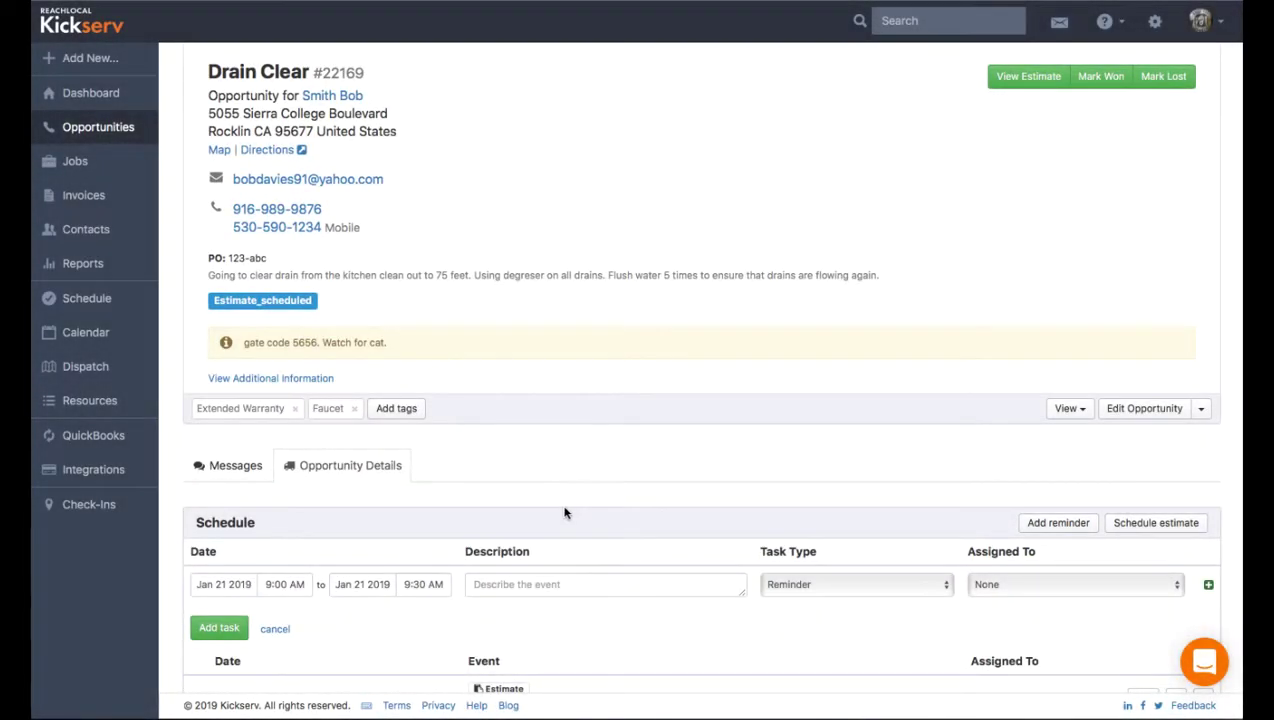
Add a January 21 reminder to send a thank-you card, assigned to the technician.
left_click(221, 584)
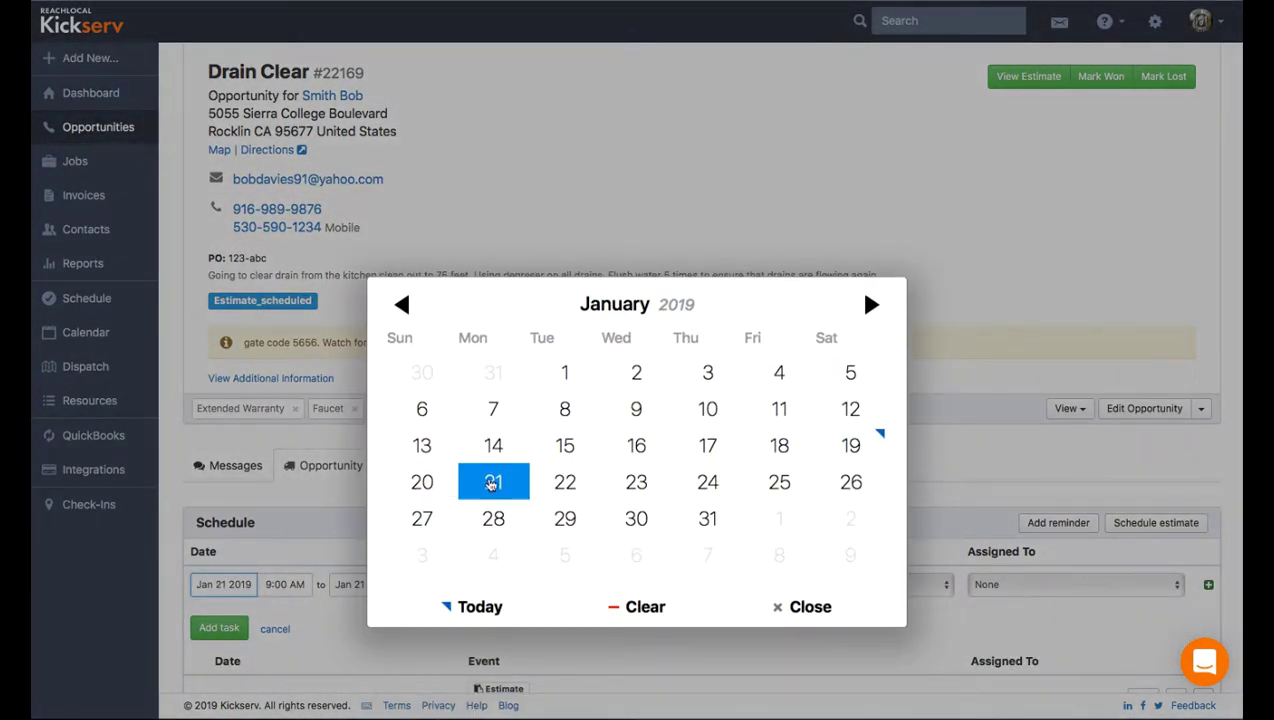
left_click(493, 483)
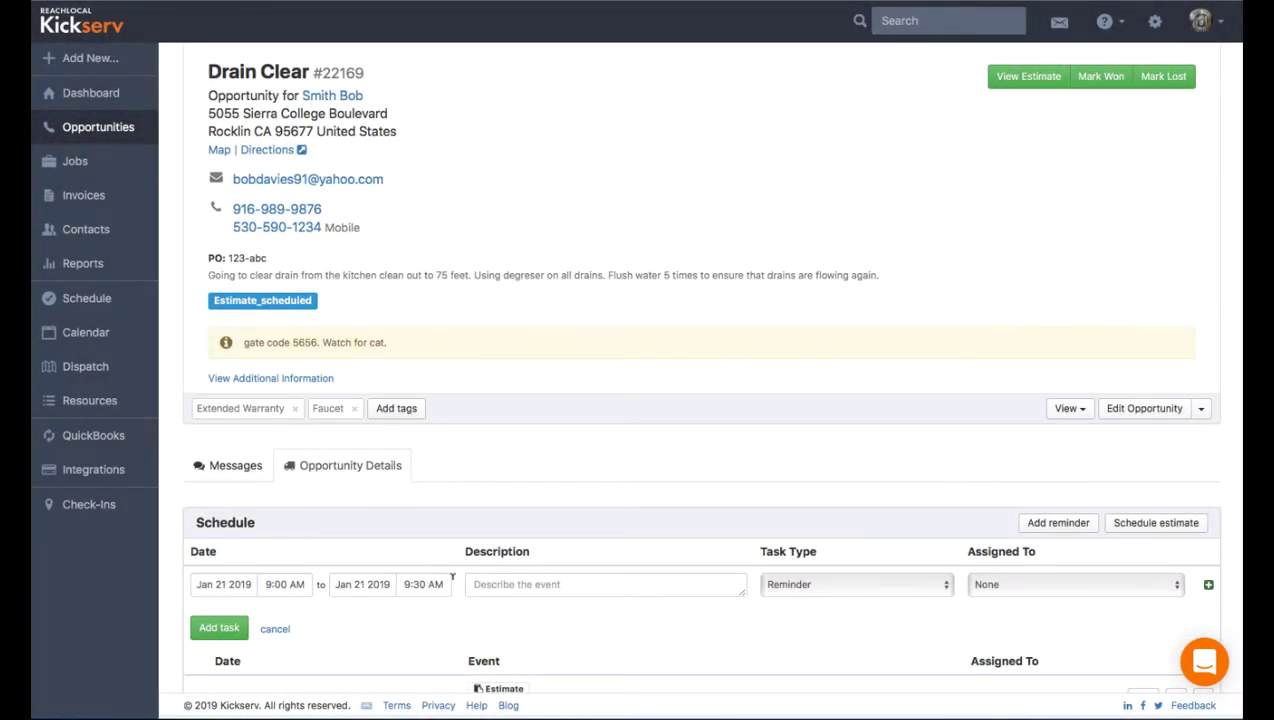
left_click(486, 580)
type("send thank you card. Jane is the wife")
key("Tab")
key("Tab")
key("space")
key("Down")
key("Down")
key("Down")
key("Return")
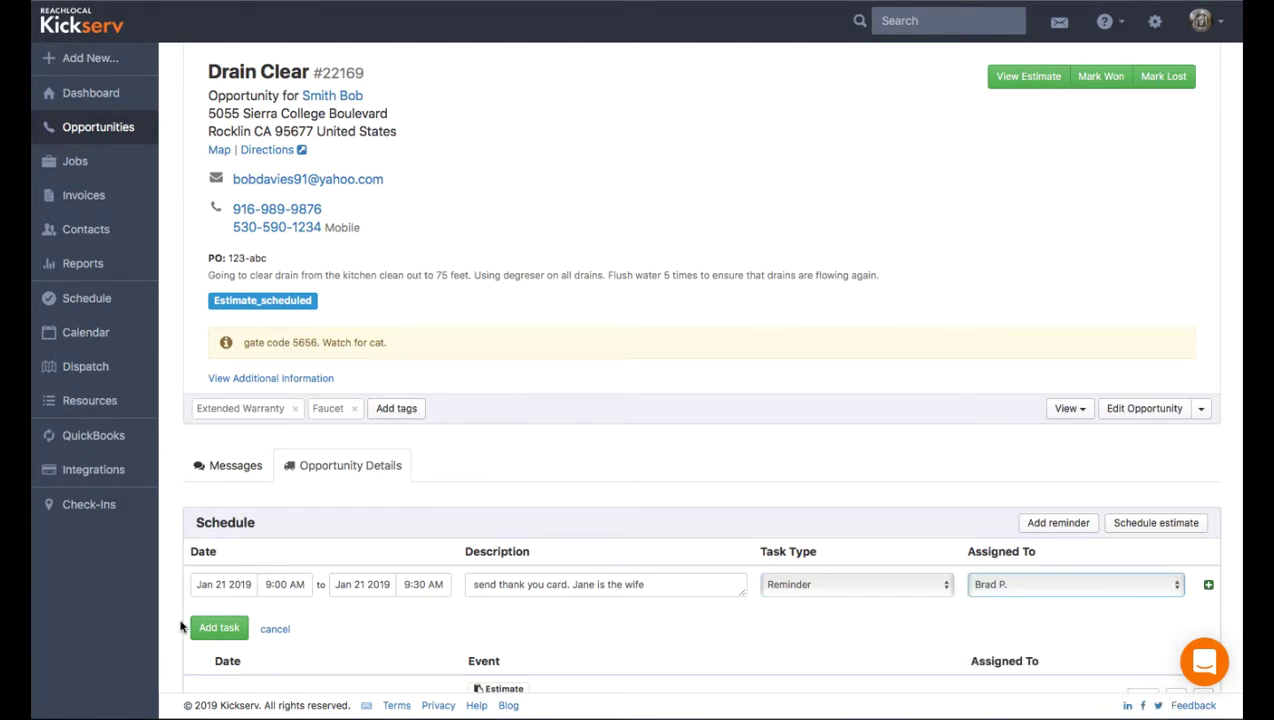
left_click(191, 627)
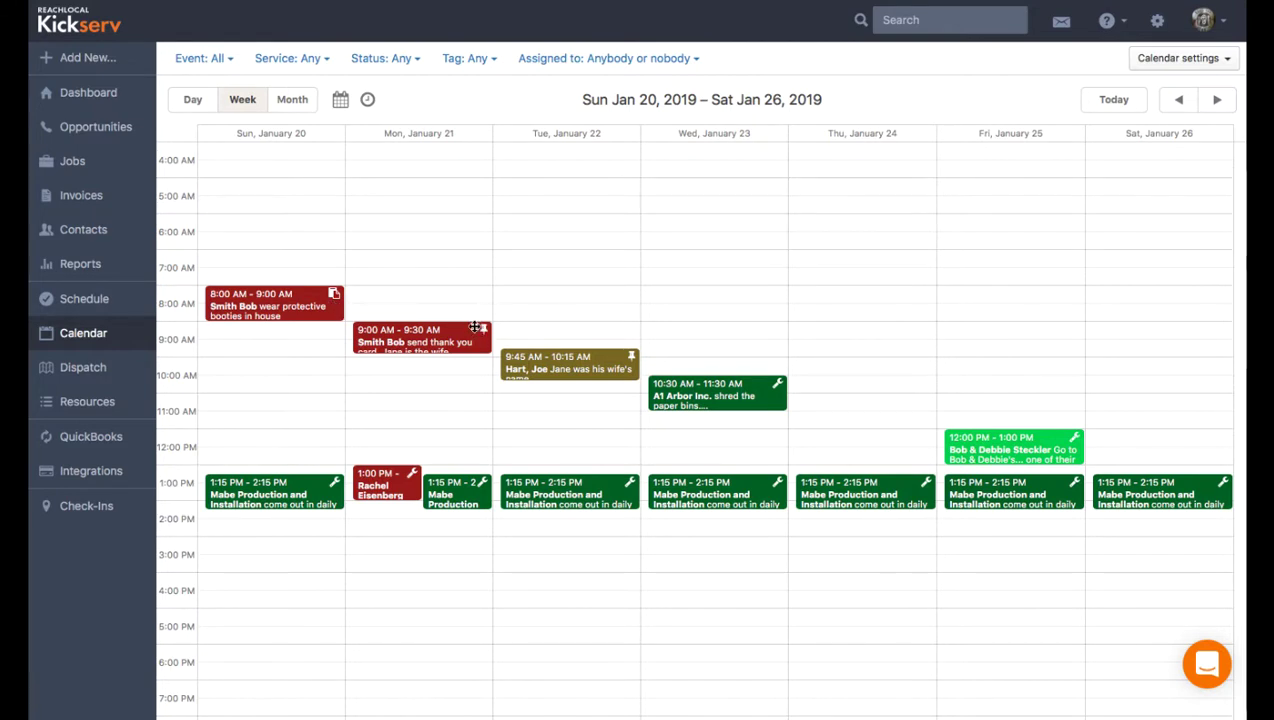
Open the new reminder event from the calendar week view.
mouse_move(287, 313)
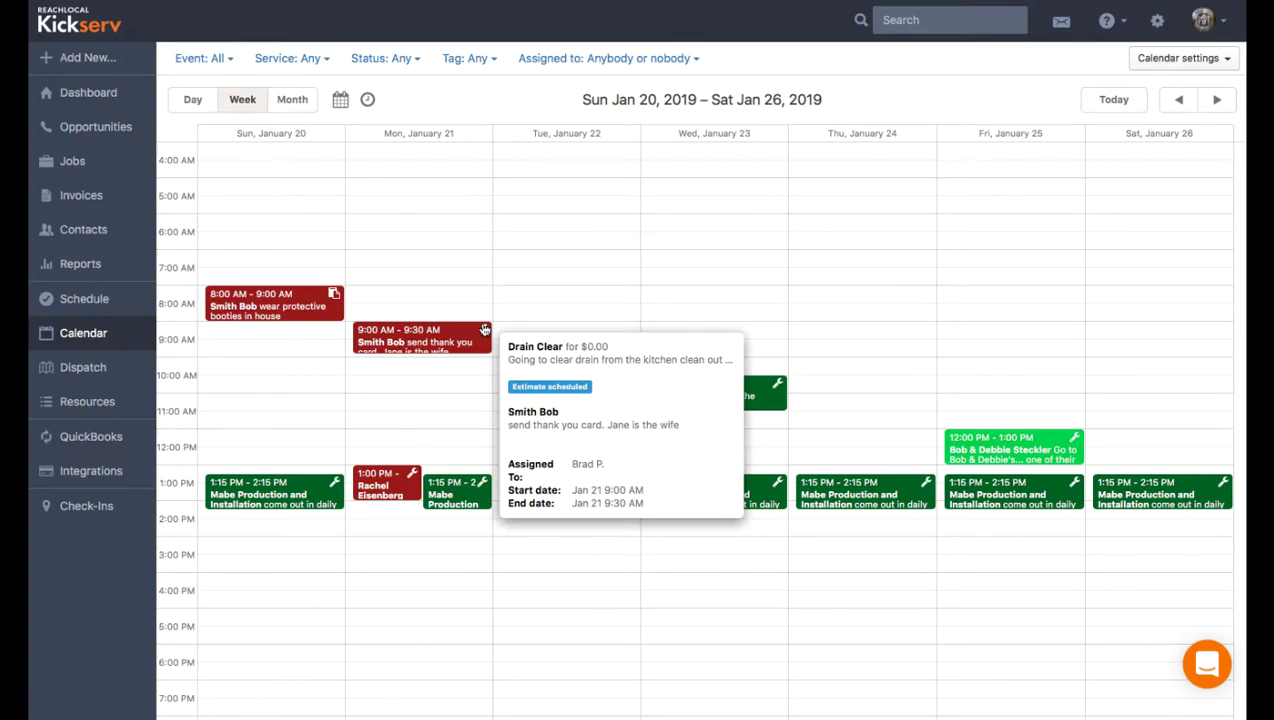
left_click(484, 330)
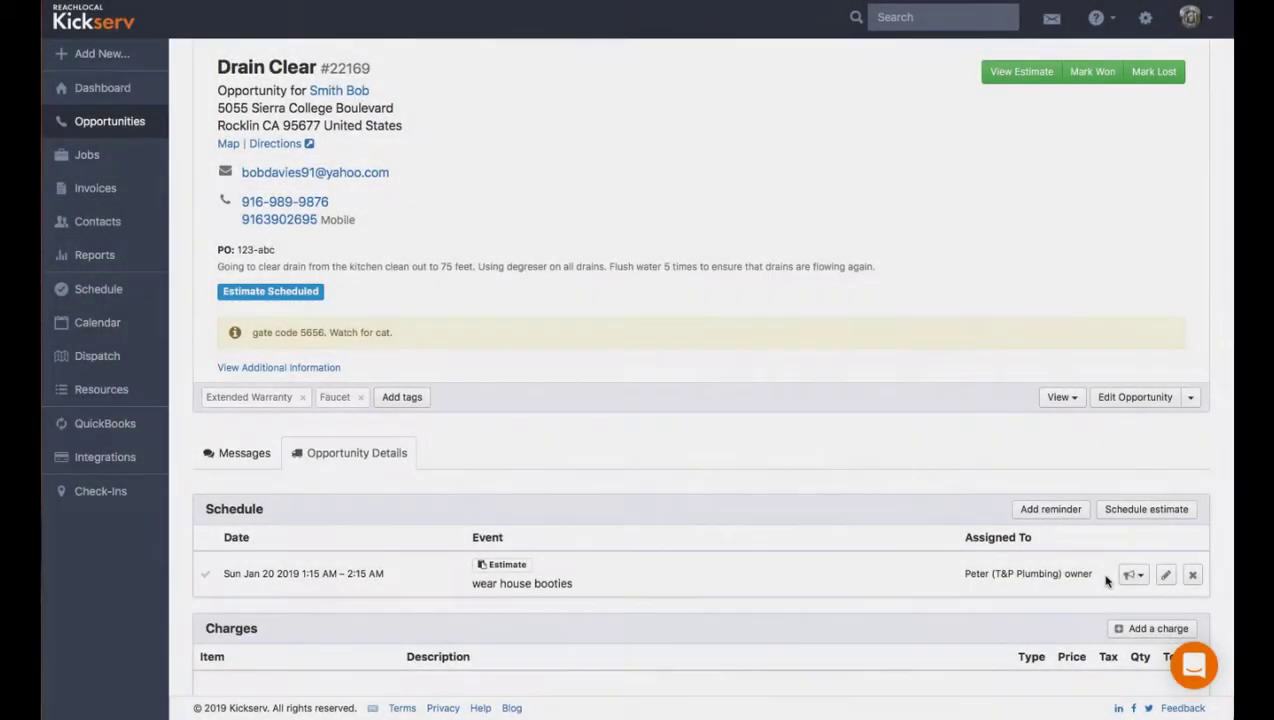
Add a charge for the Drains:Drain cleaning (general) item, found by searching 'drain'.
scroll(1106, 581, "down", 3)
scroll(1106, 581, "down", 2)
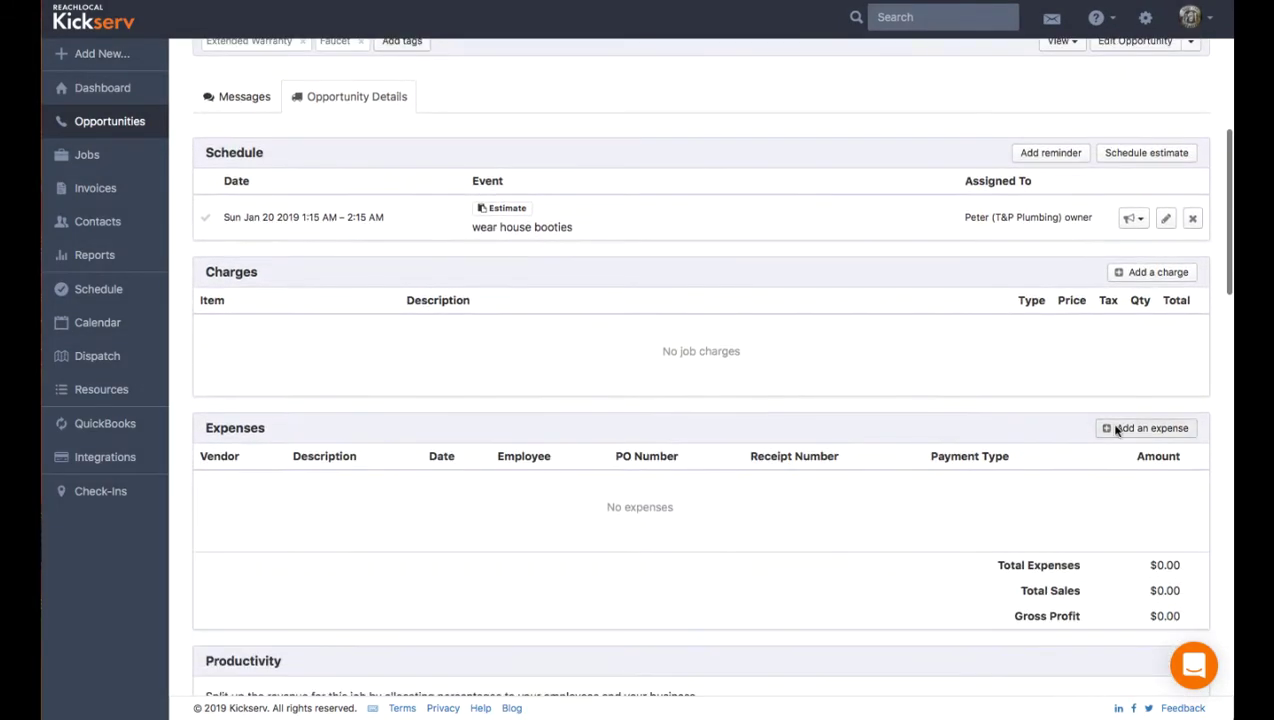
left_click(1150, 272)
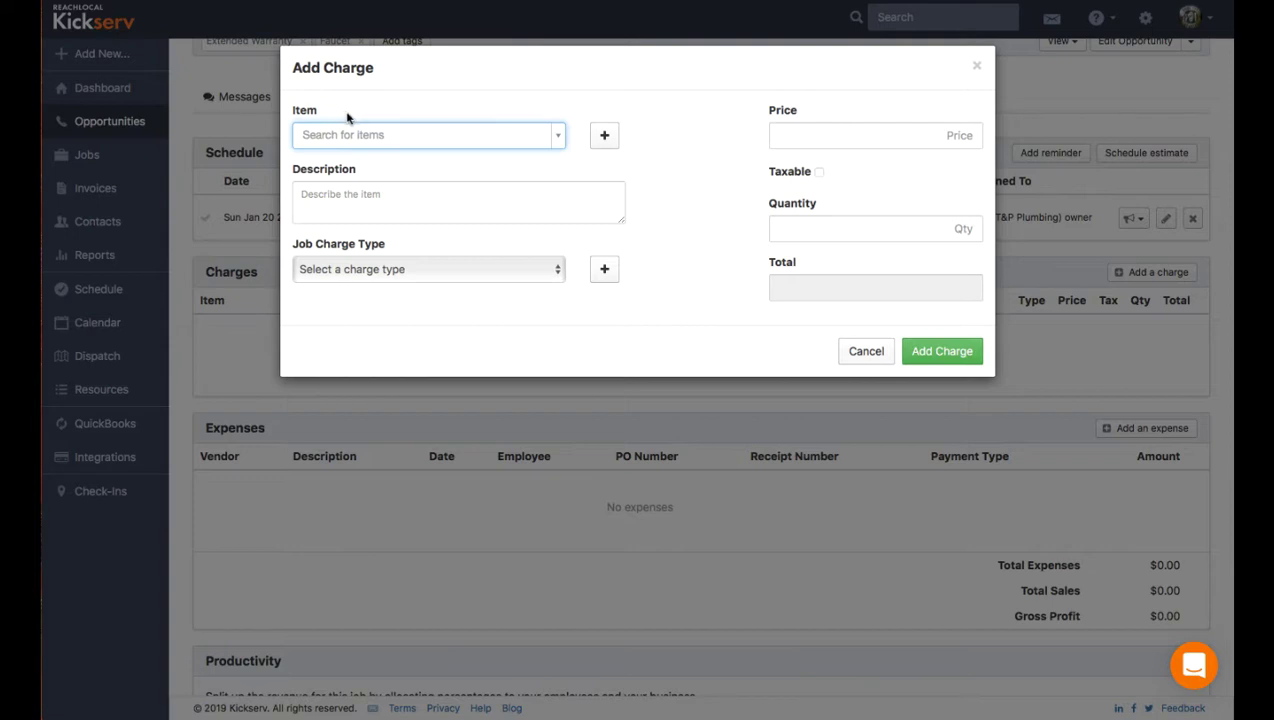
left_click(556, 136)
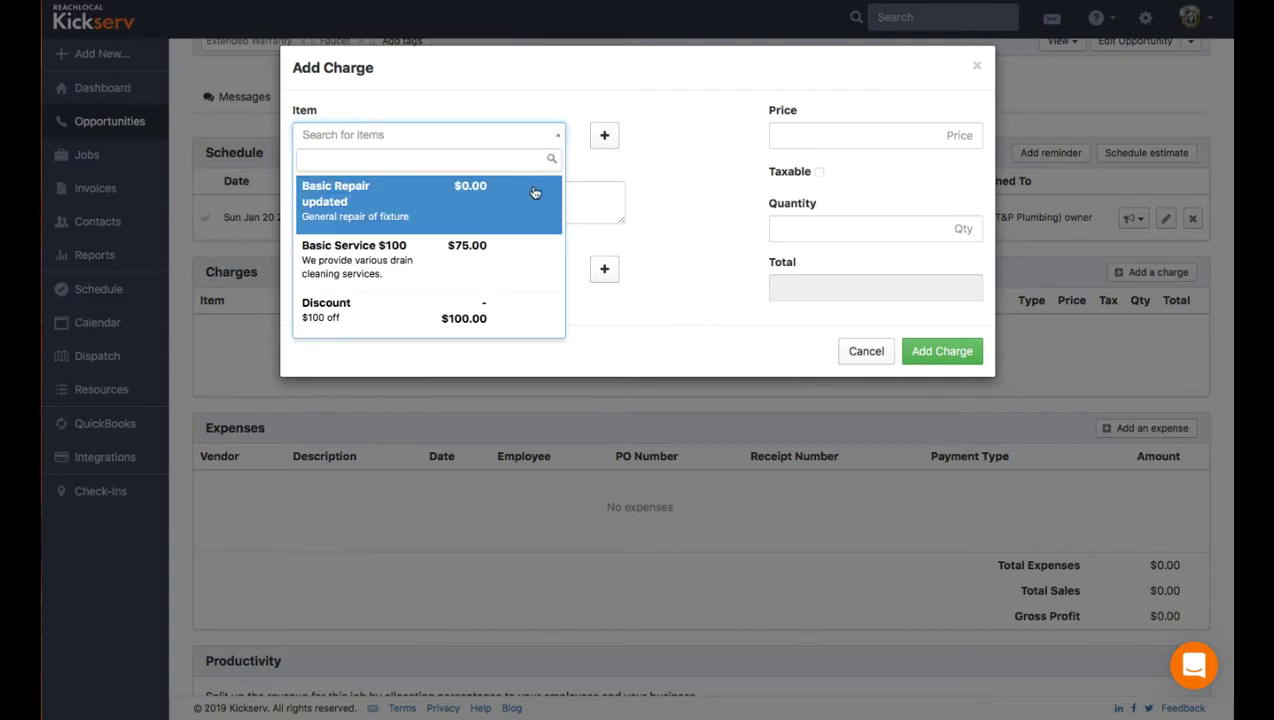
scroll(515, 279, "down", 2)
scroll(515, 281, "up", 2)
type("T")
type("drain")
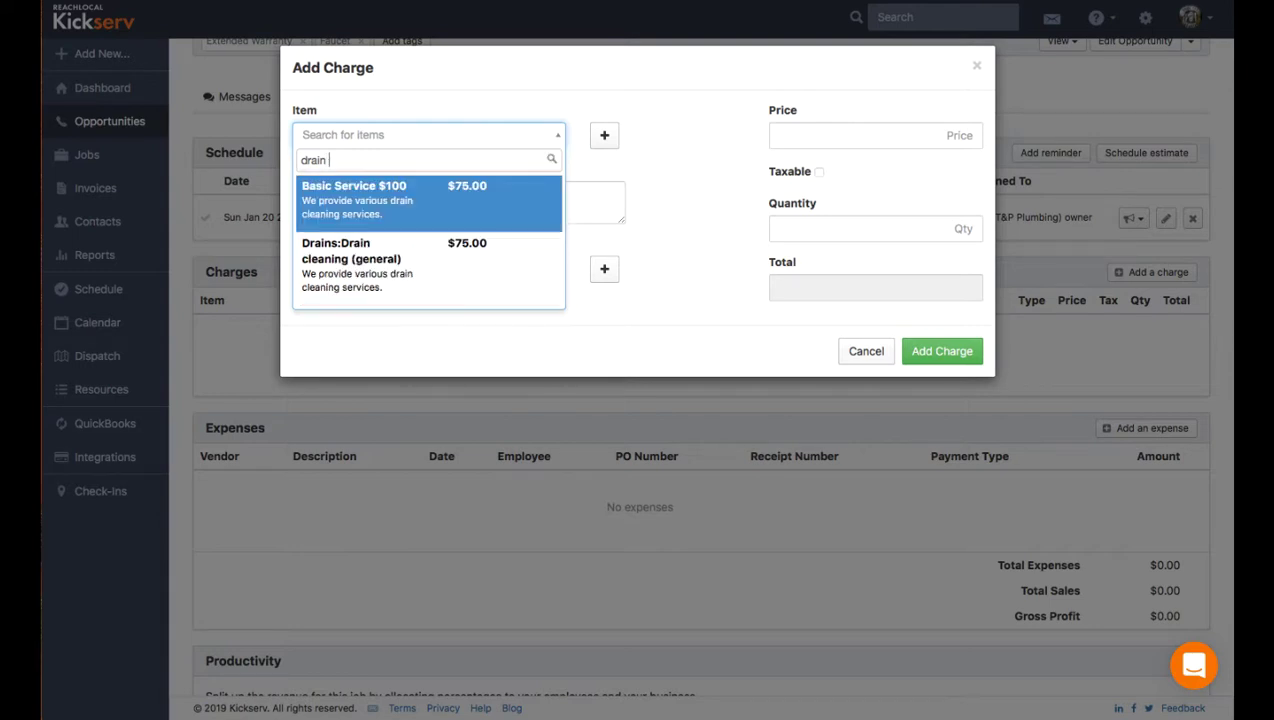
left_click(350, 262)
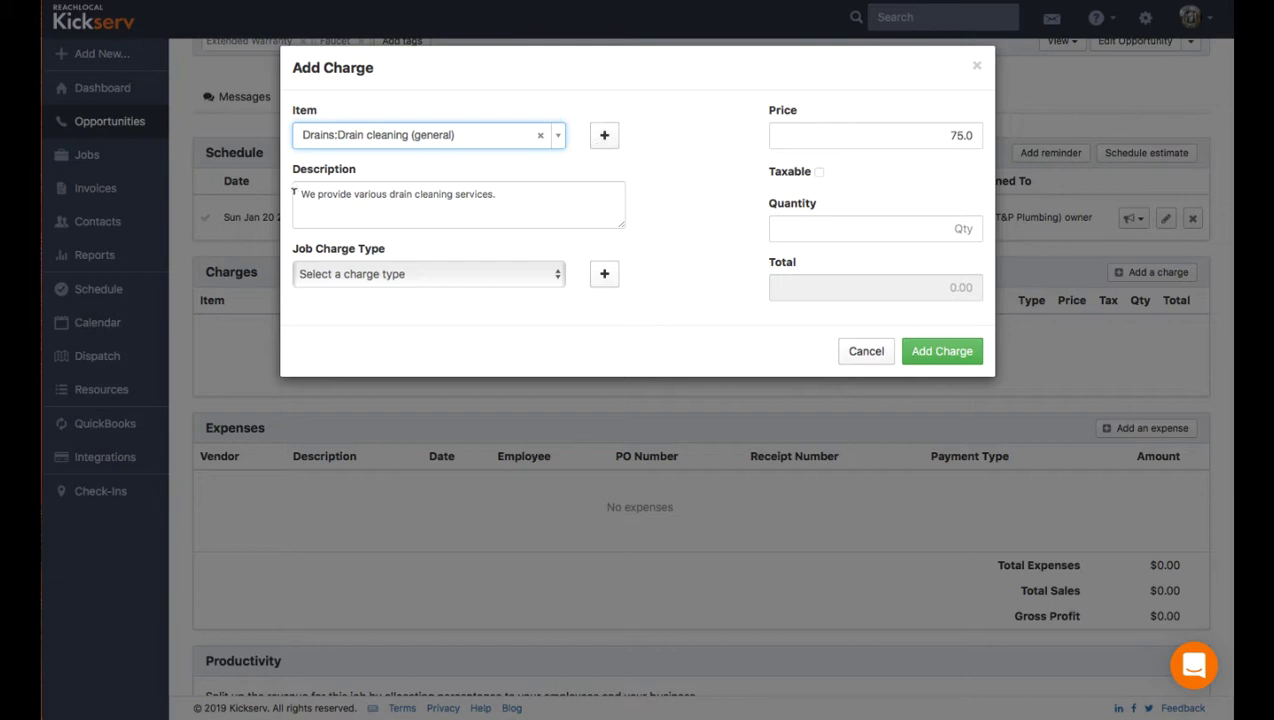
Append 'And test with 10gals water and flush 5 times.' to the description and set type Warranty.
left_click(505, 190)
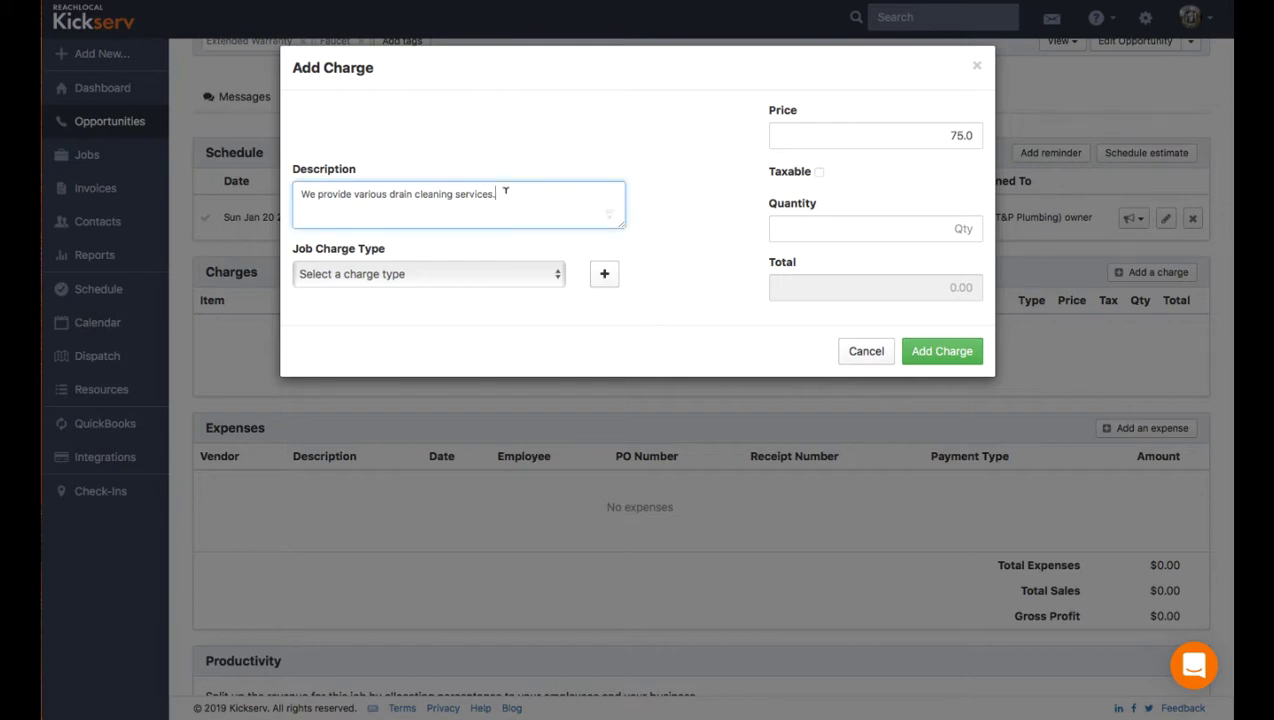
type("And test with ")
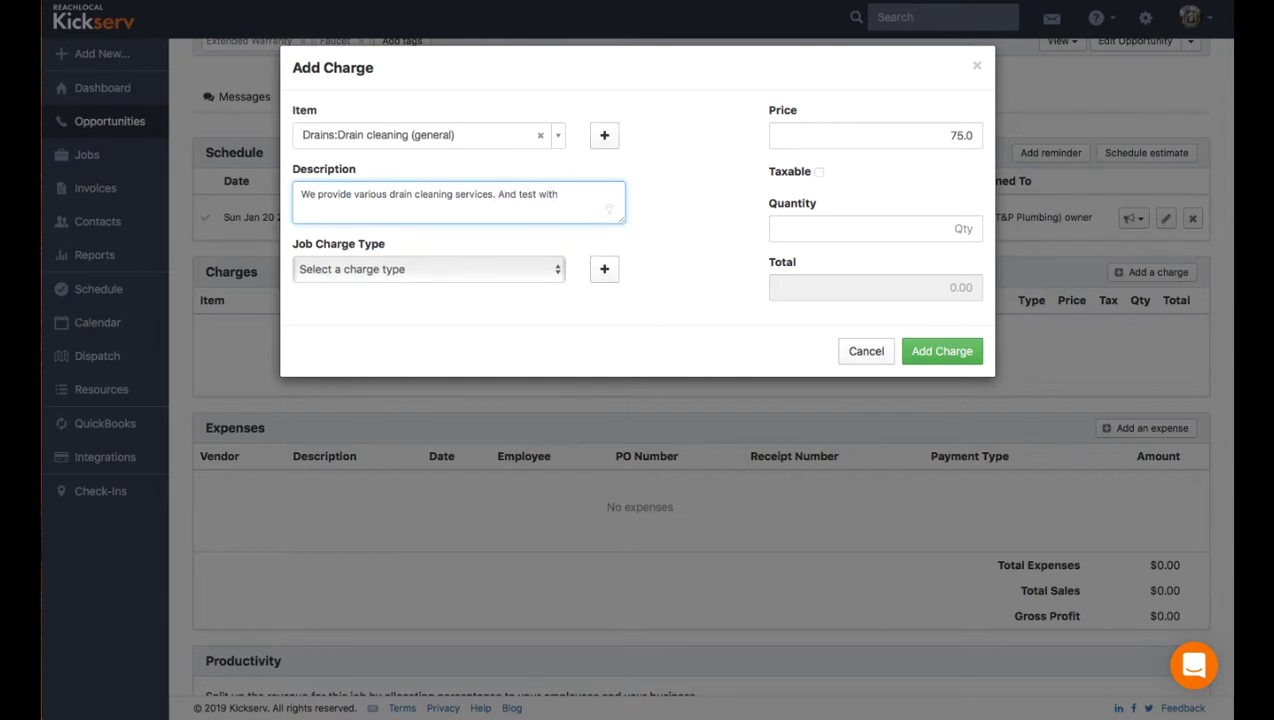
type("10gals water and flush 5 times.")
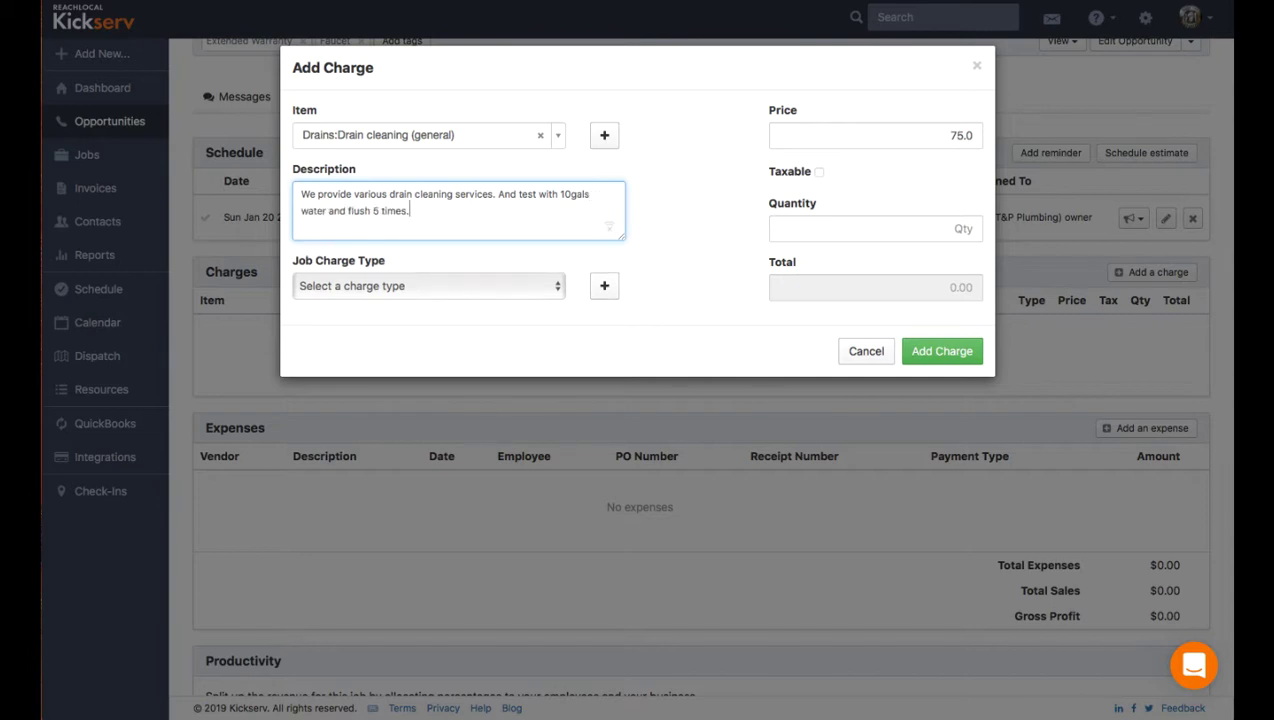
key("Tab")
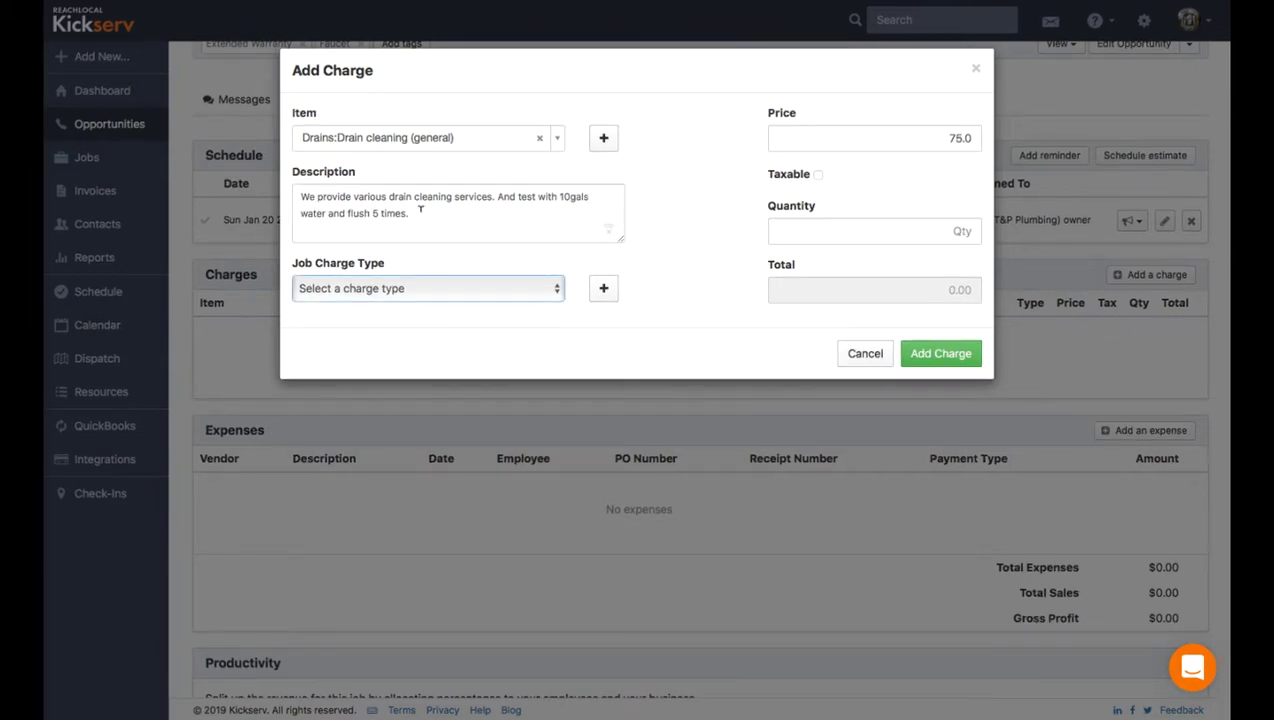
left_click(559, 290)
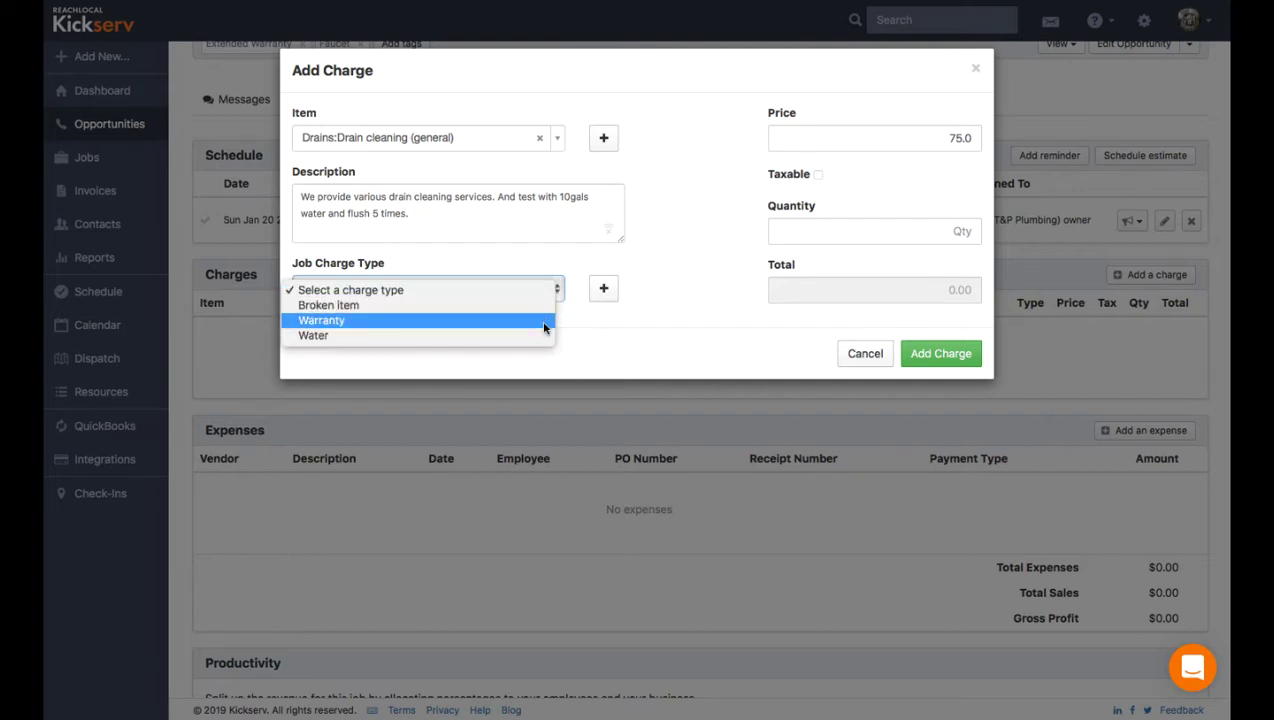
left_click(544, 327)
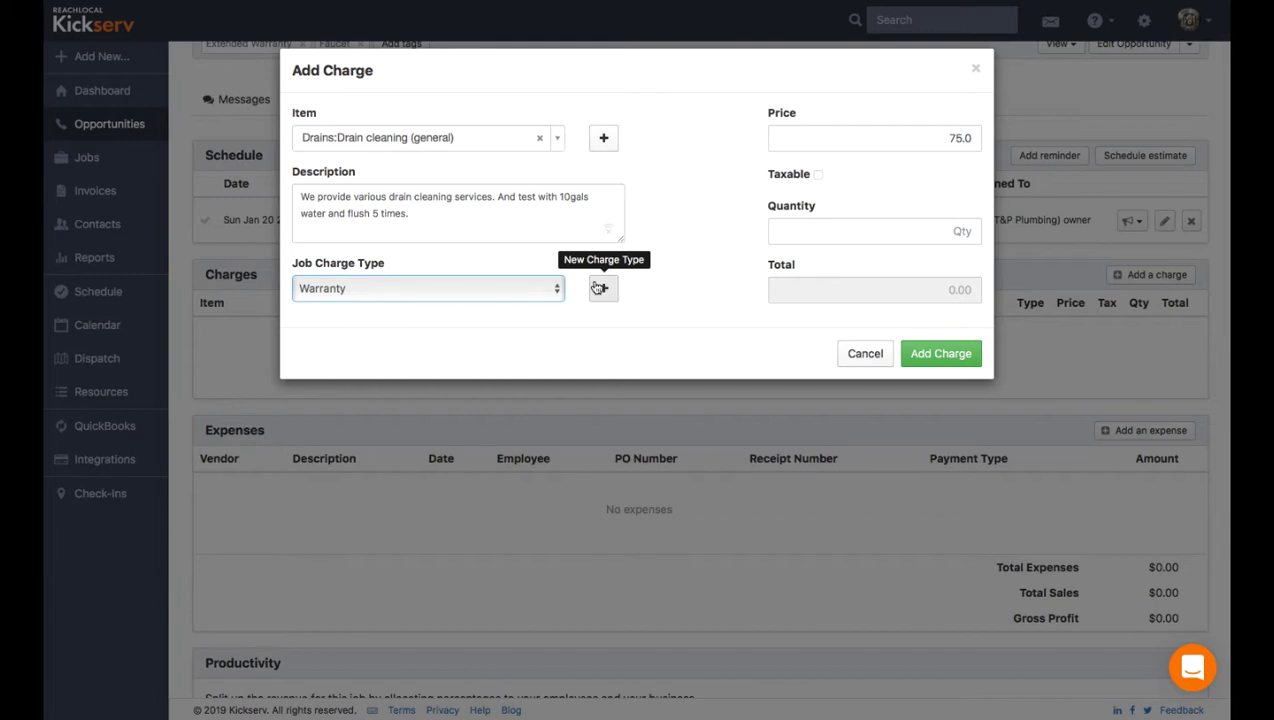
key("Tab")
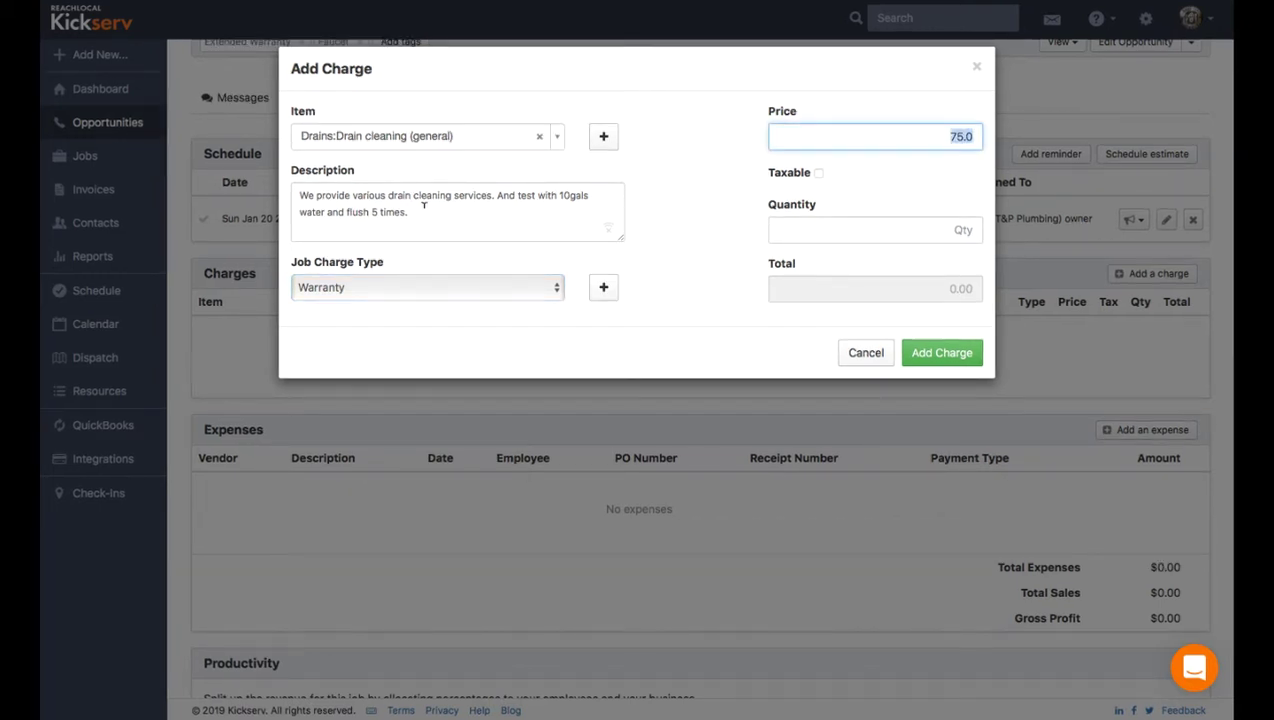
Set the price to 89 and quantity to 5, adding the $445.00 charge.
left_click(947, 136)
key("BackSpace")
key("BackSpace")
type("89")
left_click(925, 134)
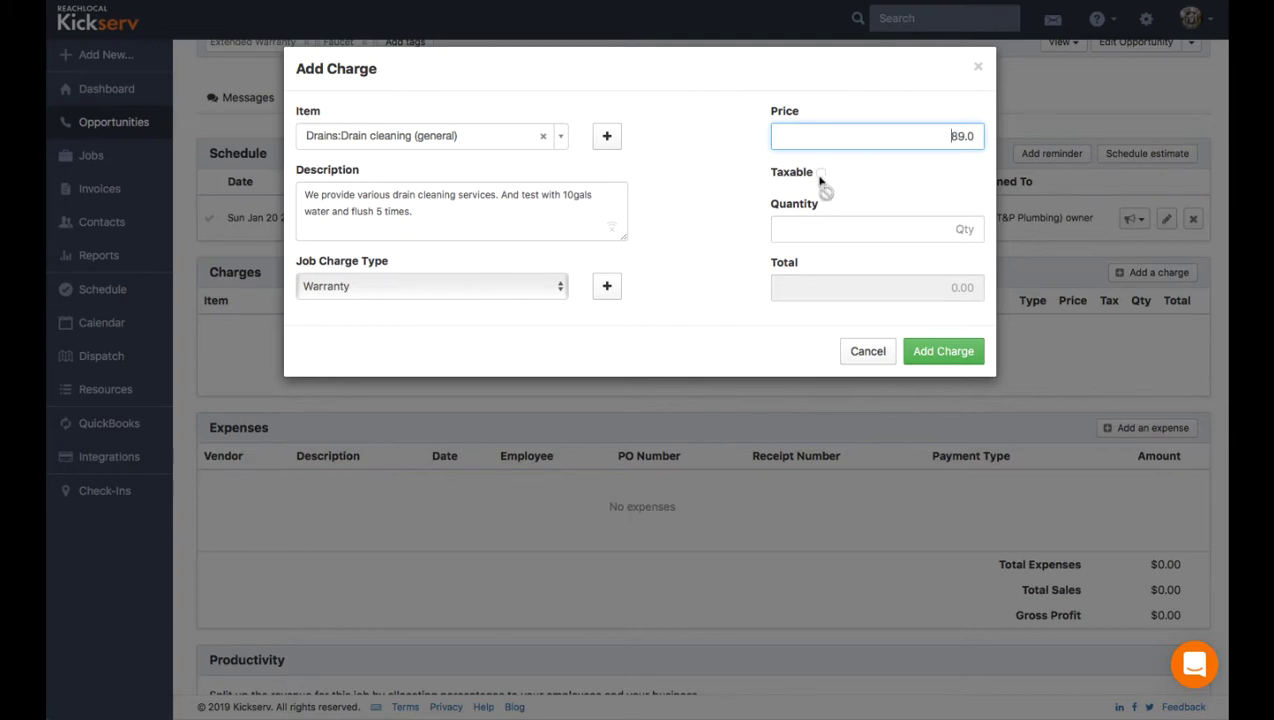
key("Tab")
type("5")
key("Tab")
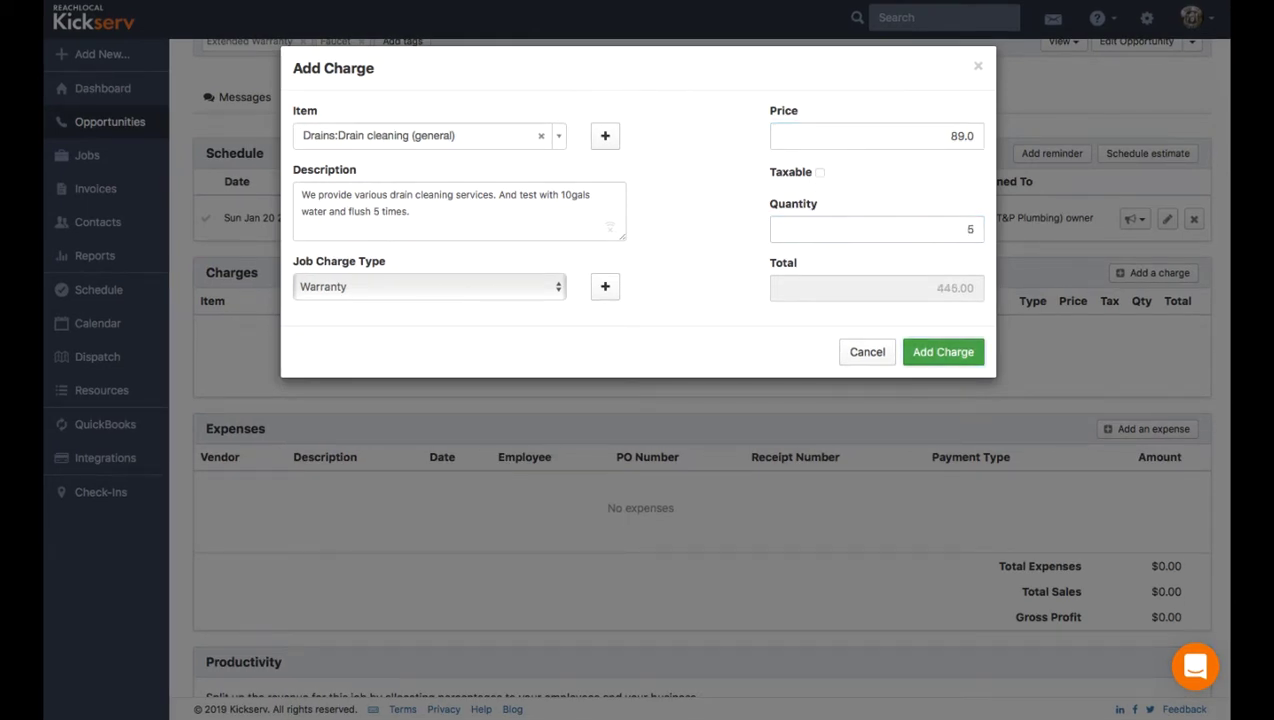
left_click(943, 353)
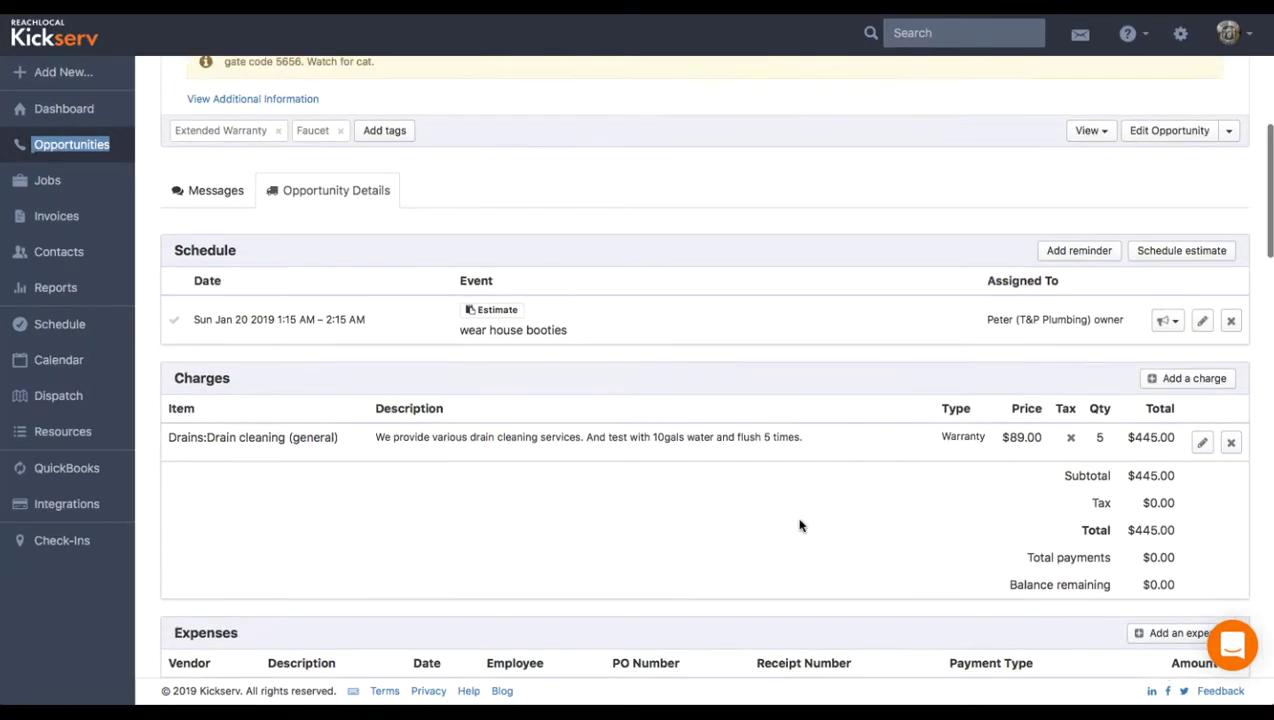
Open Estimate #22169 and preview it as the customer sees it, showing the $445.00 drain-cleaning total.
scroll(800, 525, "up", 5)
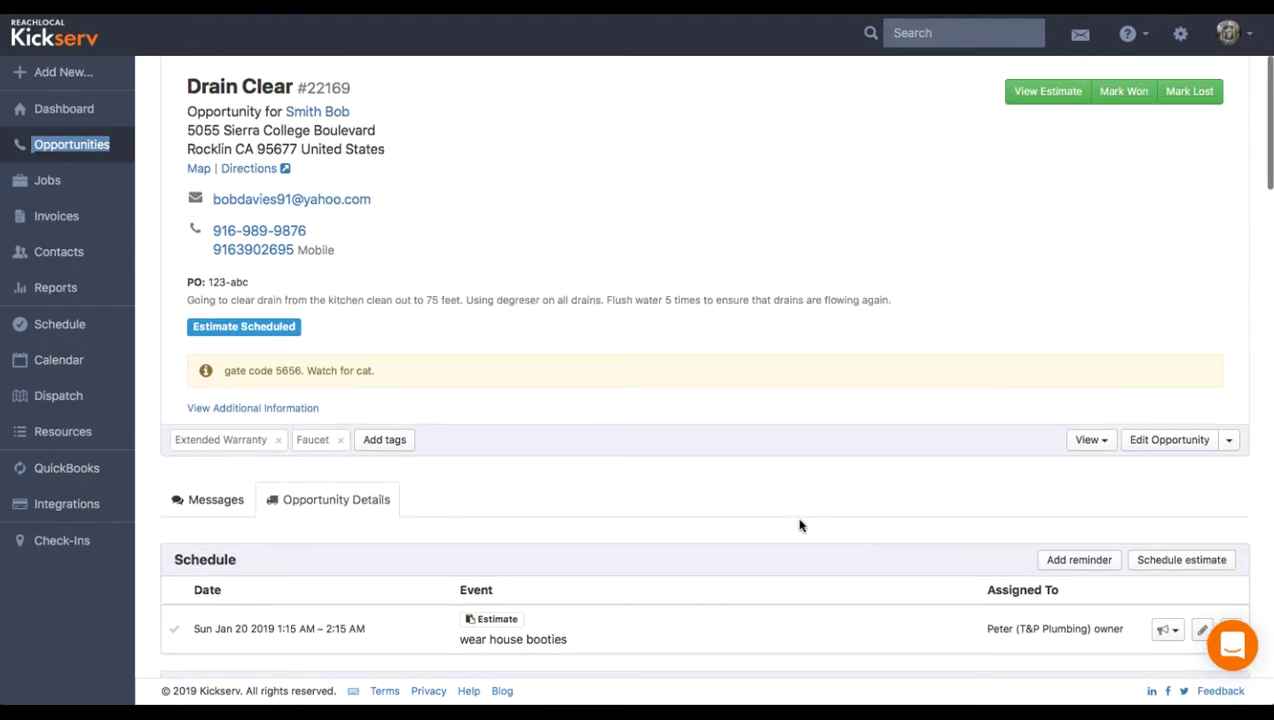
left_click(1036, 95)
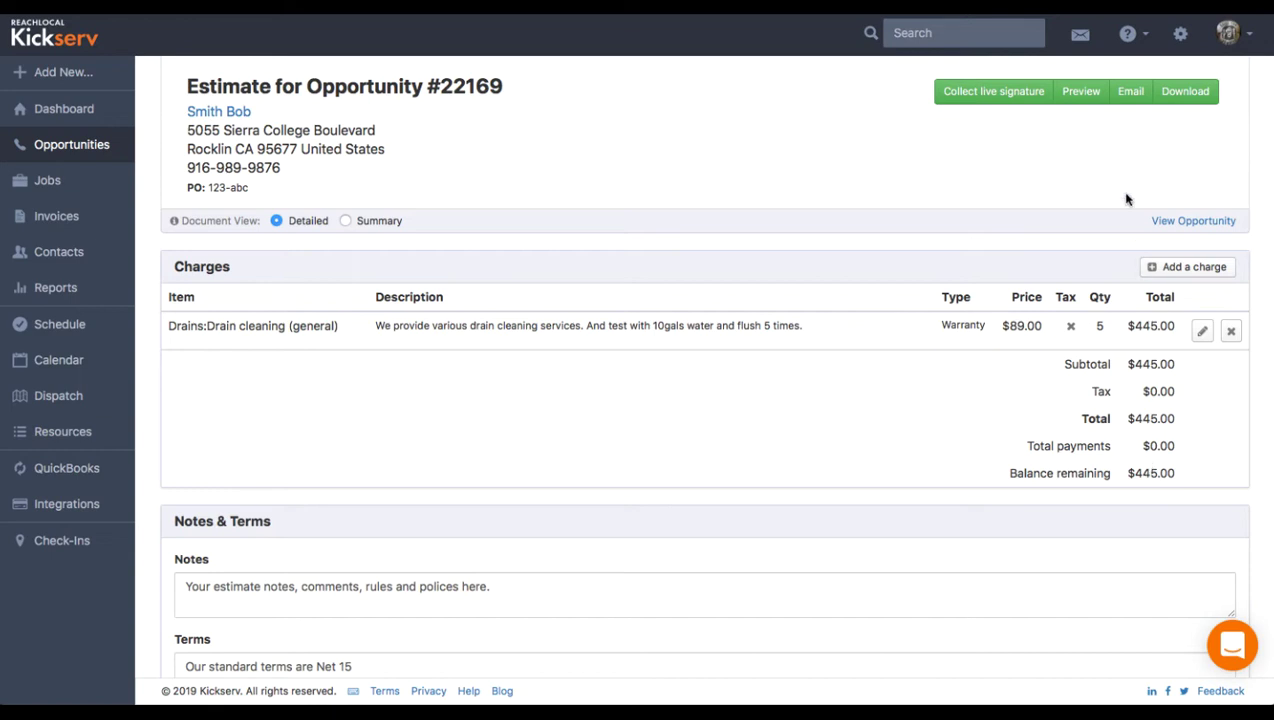
left_click(1080, 92)
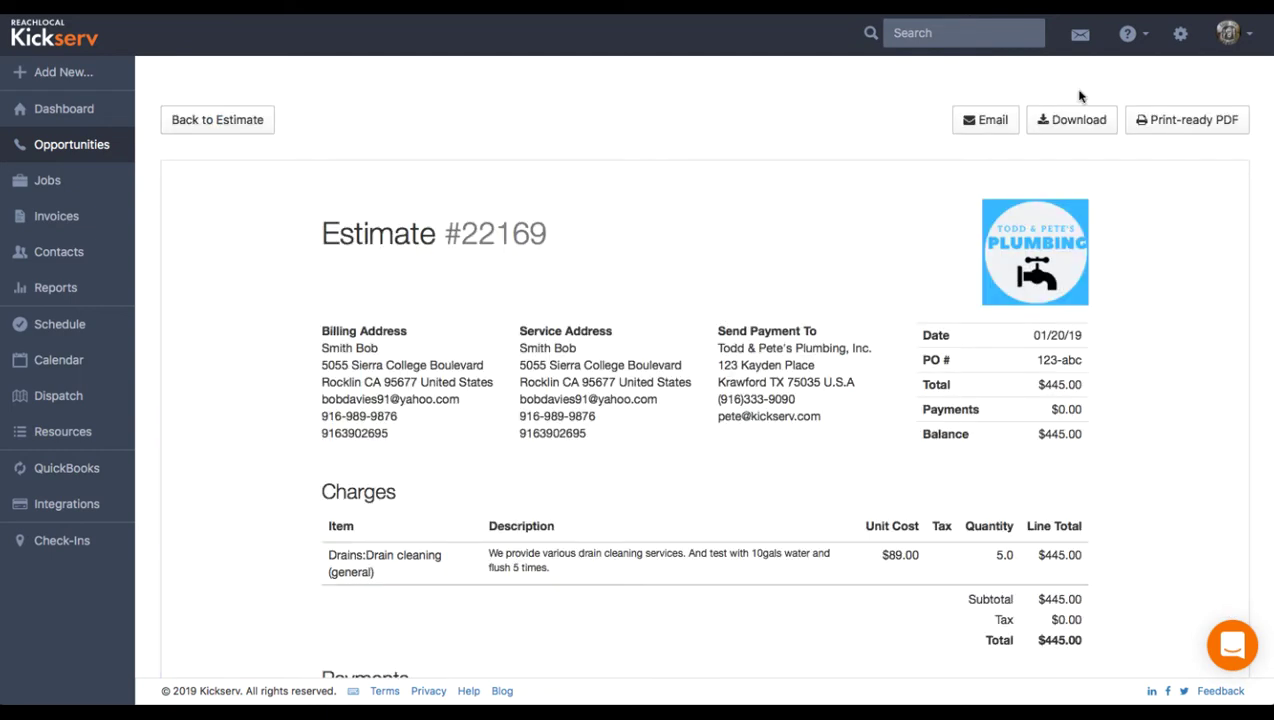
Capture and save a drawn live customer signature with the signer's name on Estimate #22169.
left_click(231, 121)
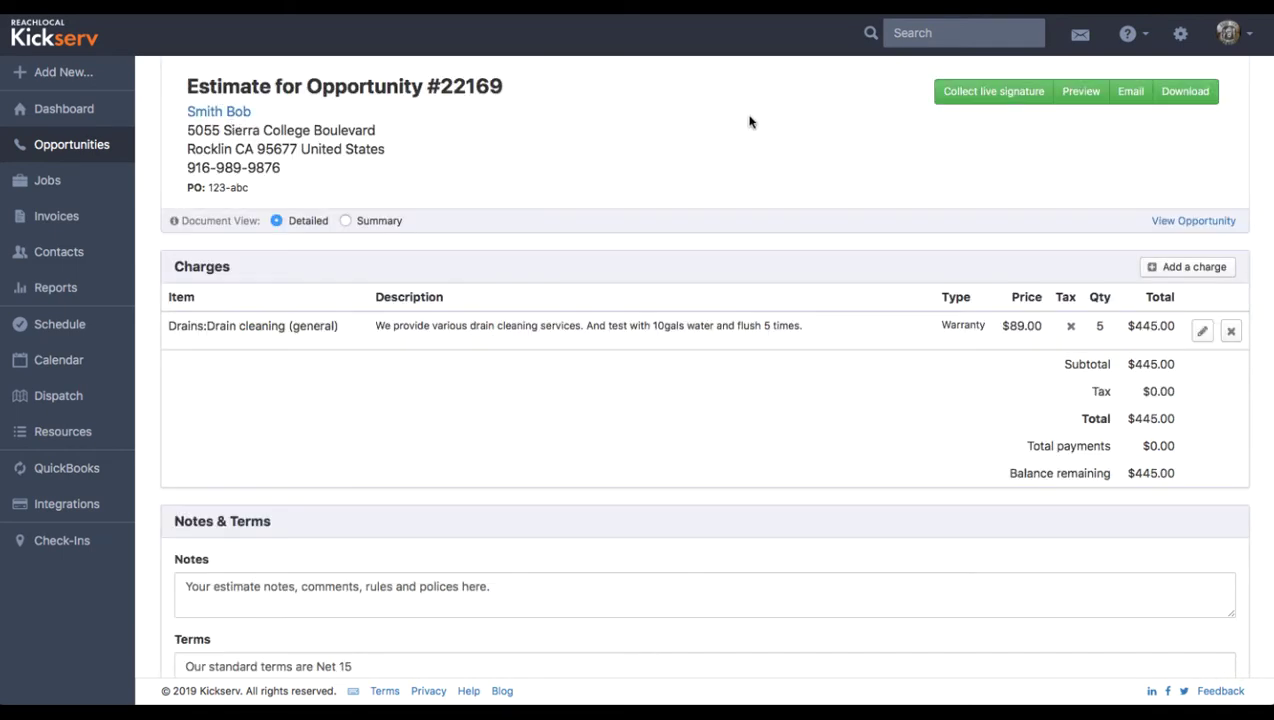
left_click(982, 92)
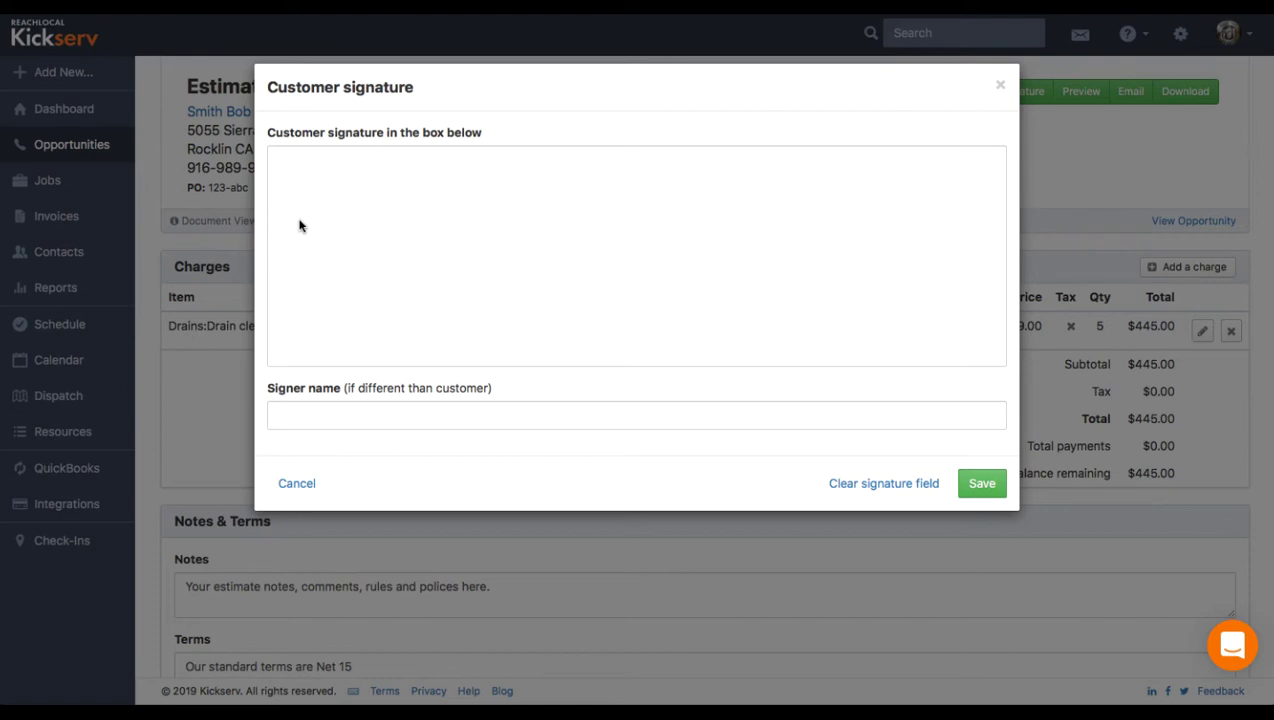
mouse_move(299, 226)
left_mouse_down()
mouse_move(299, 310)
mouse_move(307, 222)
mouse_move(665, 277)
left_mouse_up()
left_click(276, 412)
type("pete")
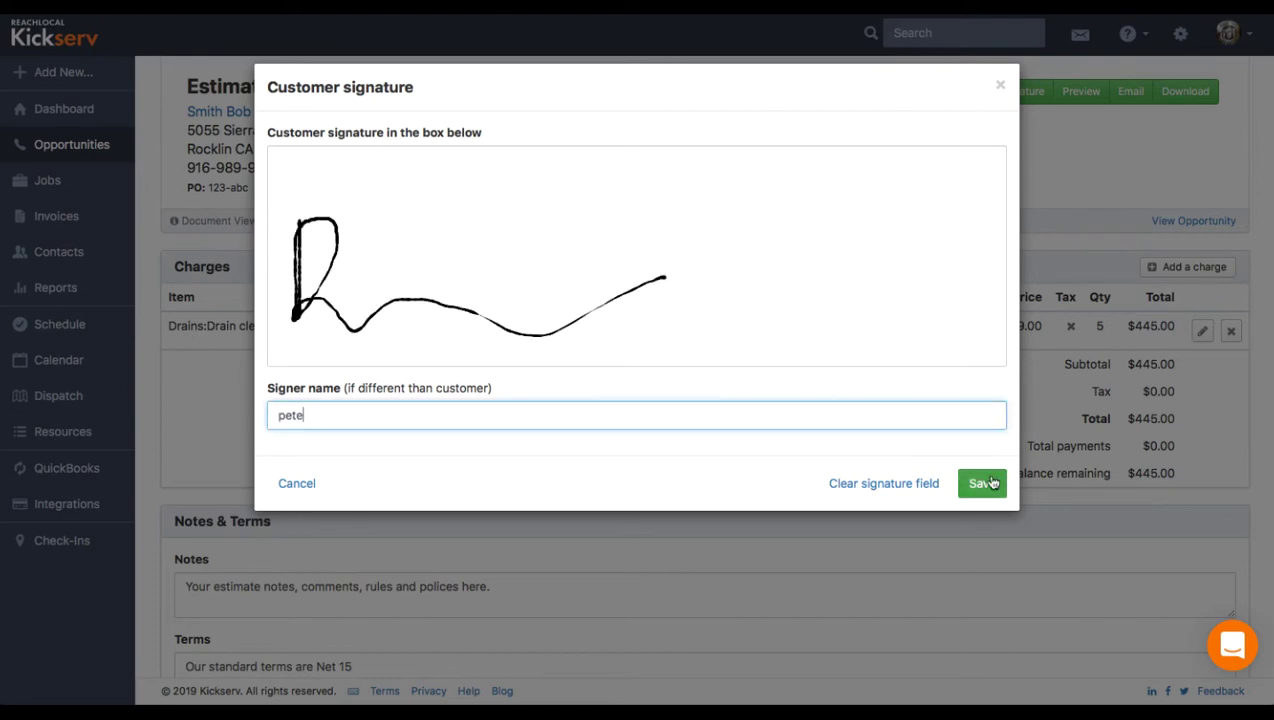
left_click(982, 483)
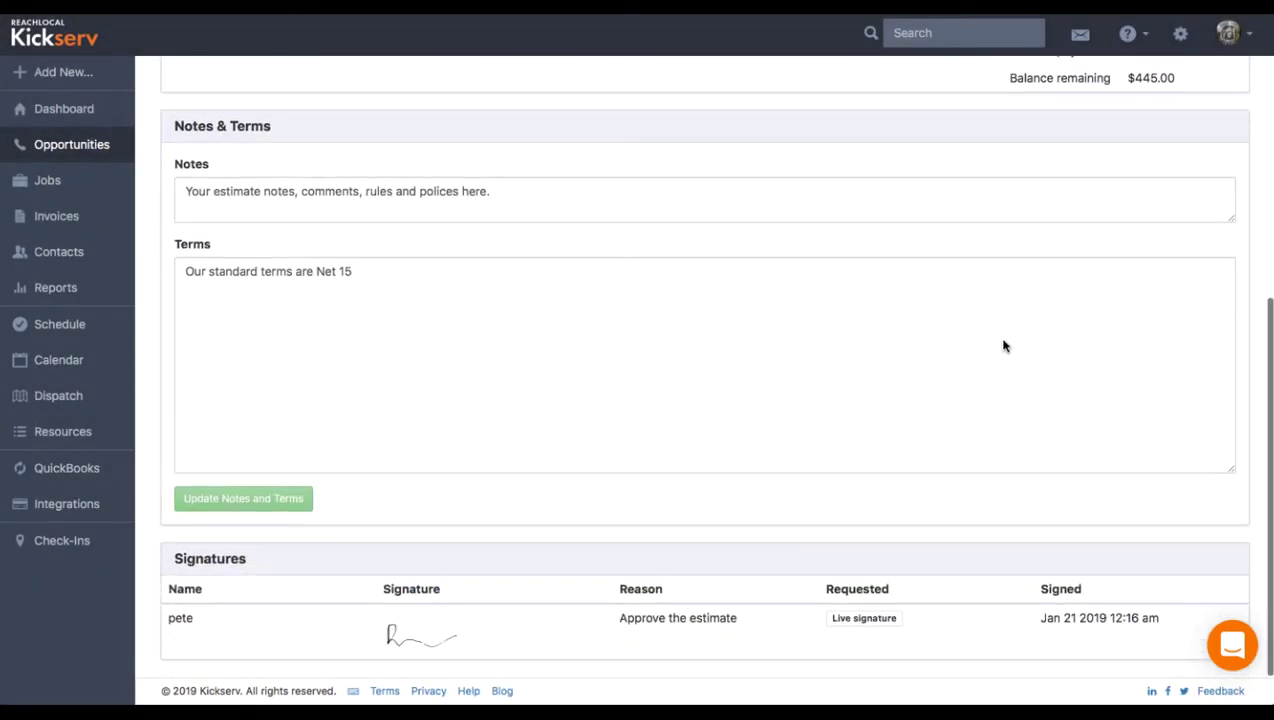
scroll(843, 477, "down", 10)
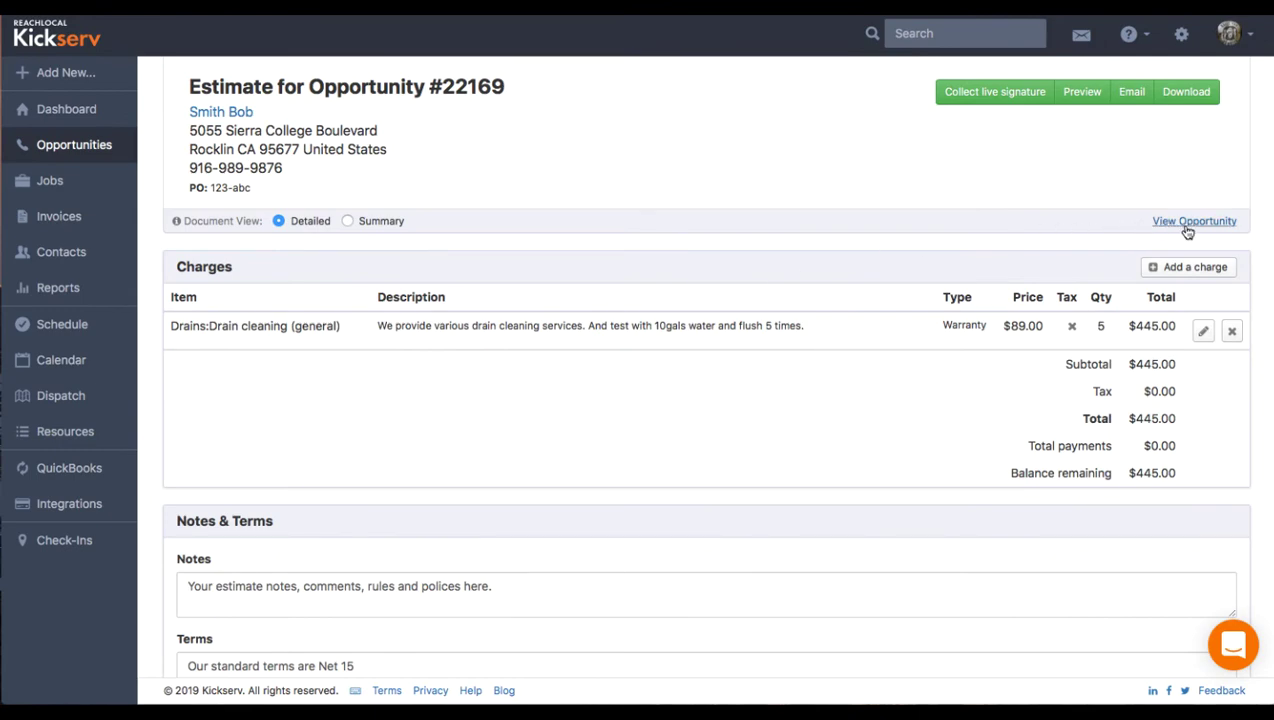
Return to the Drain Clear #22169 opportunity and request marking it as won.
left_click(1104, 222)
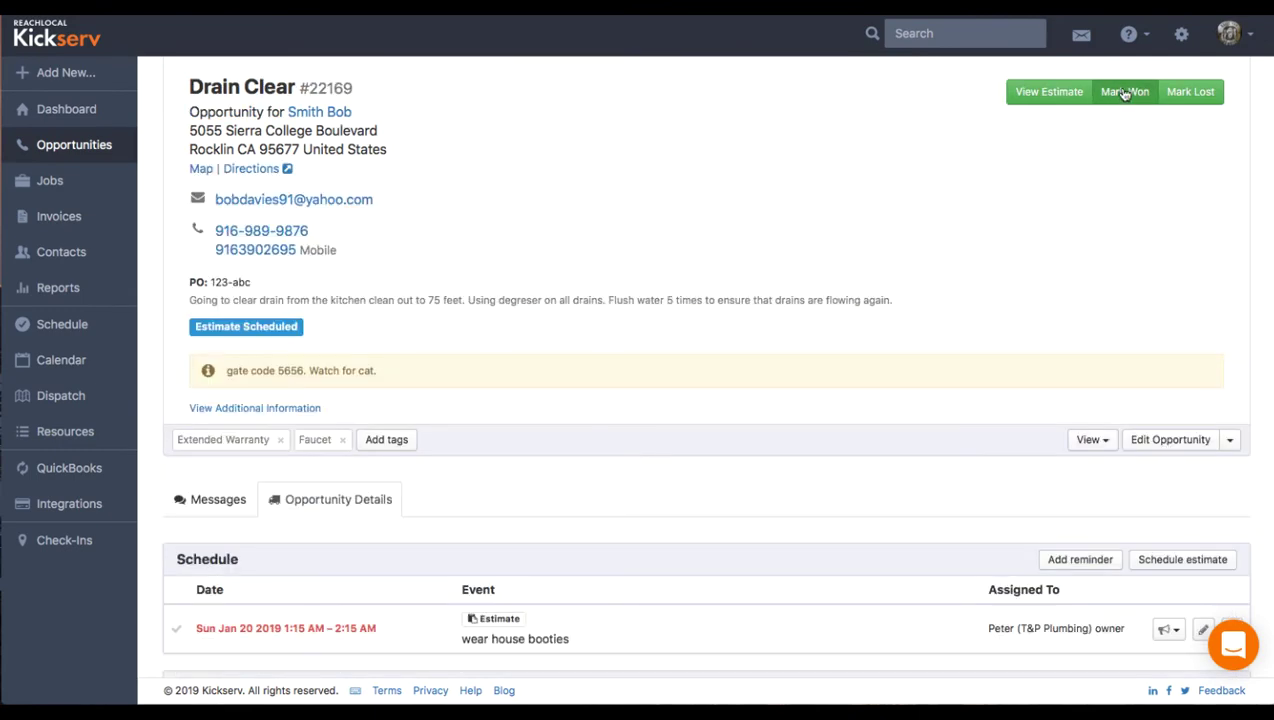
left_click(1118, 92)
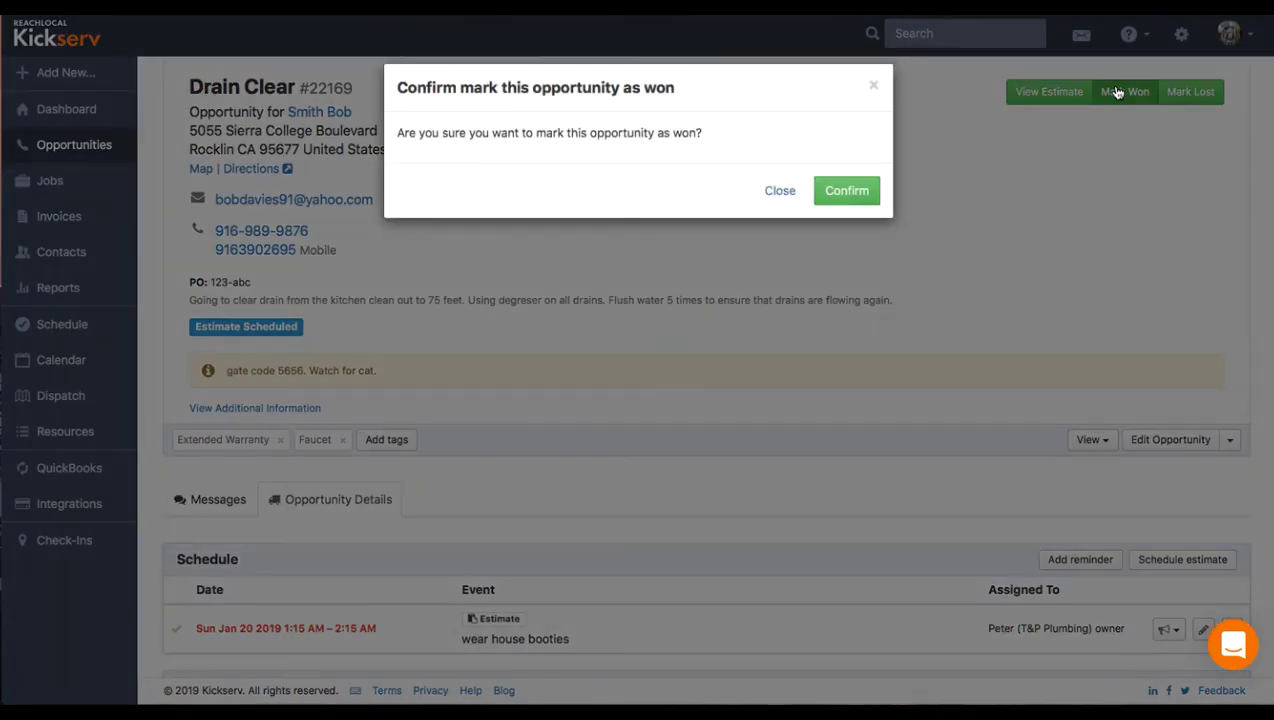